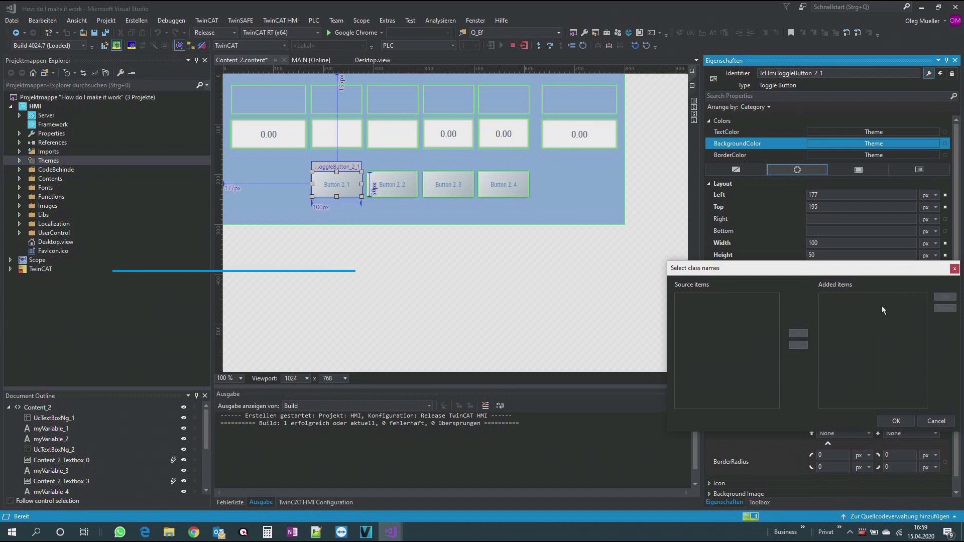
Close the class name selection dialog without assigning a class to the toggle button
{"action": "left_click", "coordinate": [954, 270]}
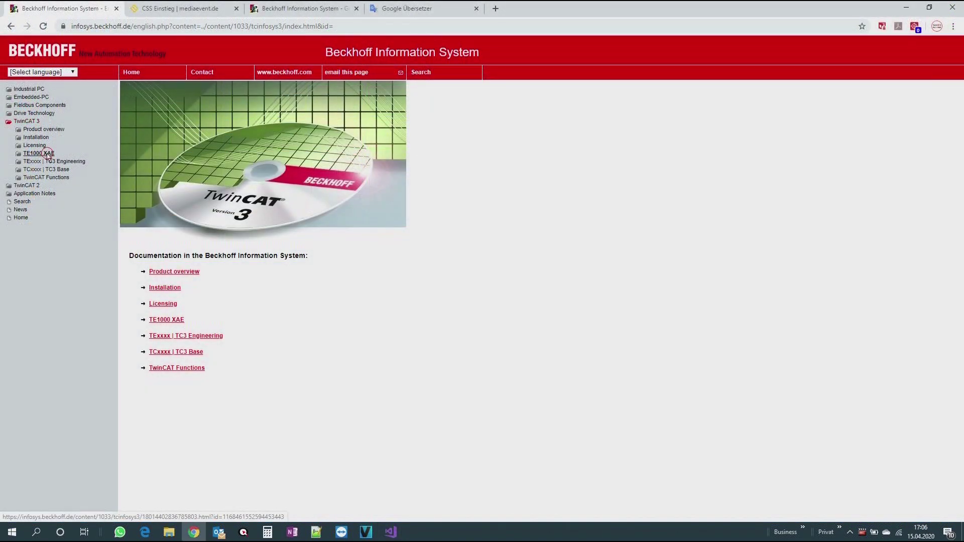
In the Beckhoff Information System in Chrome, read the Themes introduction under TwinCAT 3, TE2000 TC3 HMI Engineering
{"action": "left_click", "coordinate": [47, 154]}
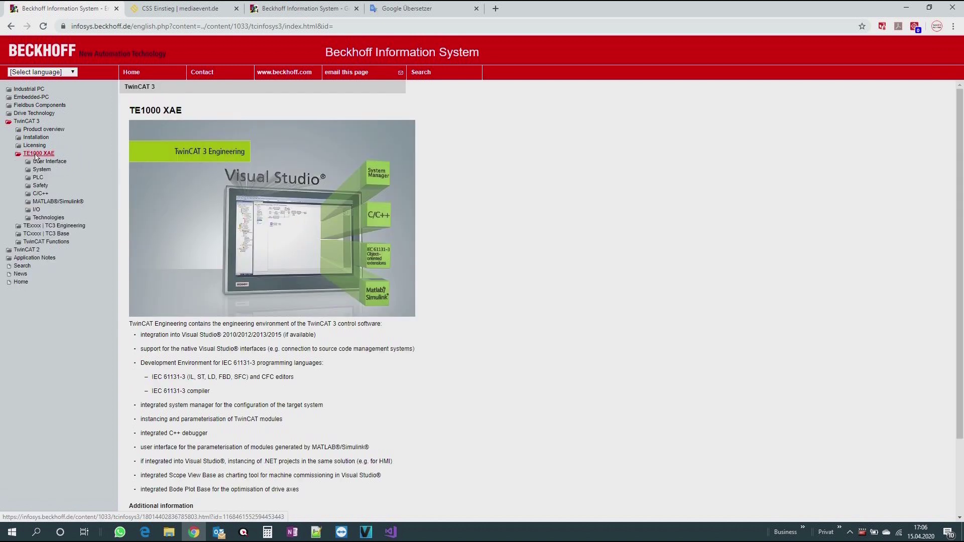
{"action": "left_click", "coordinate": [38, 227]}
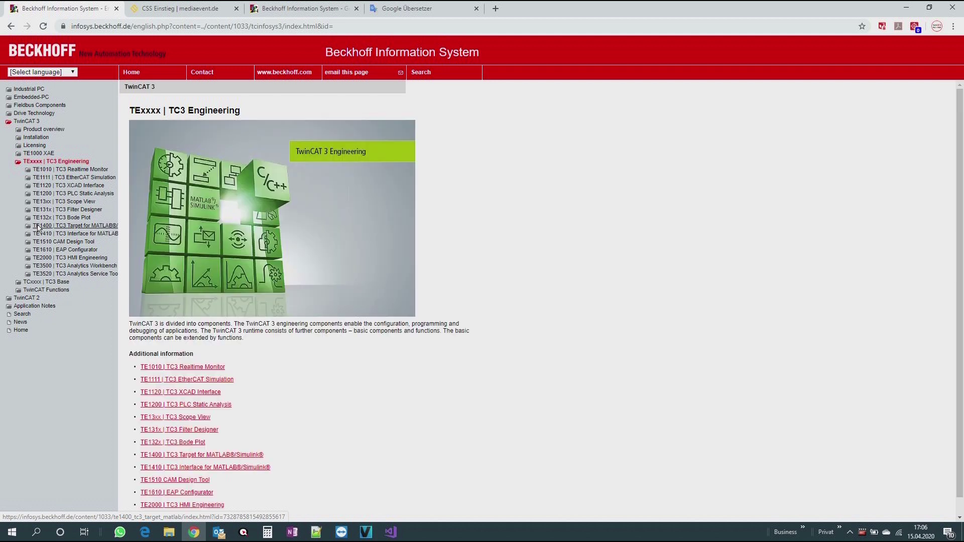
{"action": "left_click", "coordinate": [45, 259]}
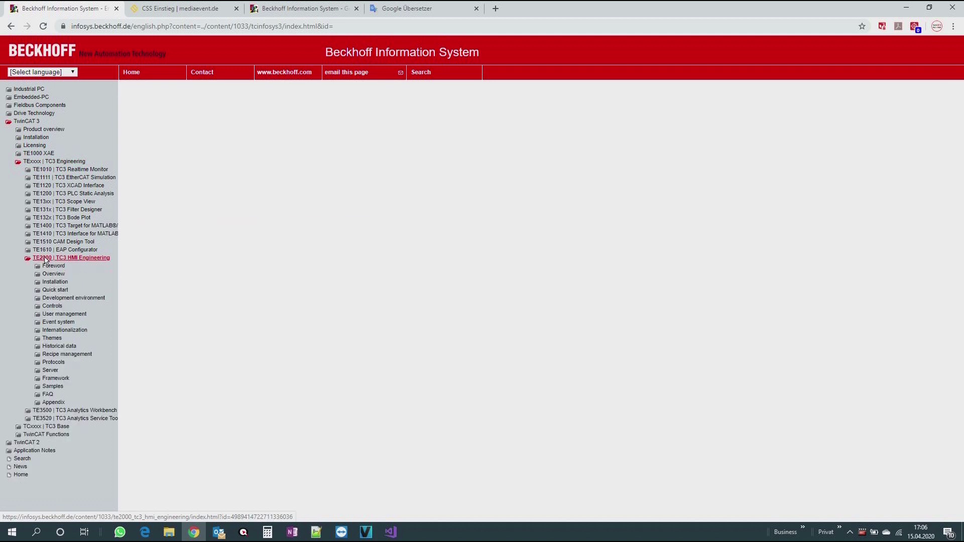
{"action": "left_click", "coordinate": [48, 340]}
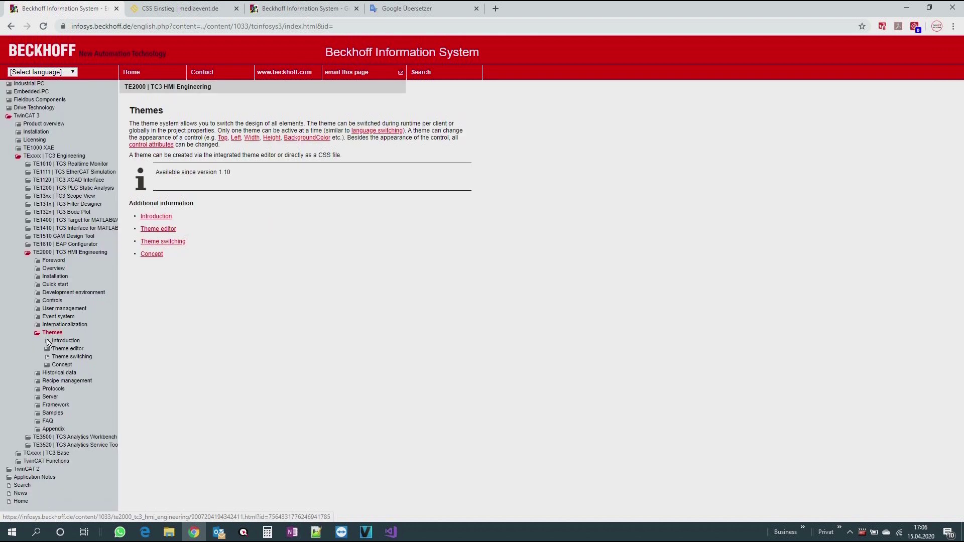
{"action": "left_click", "coordinate": [63, 342]}
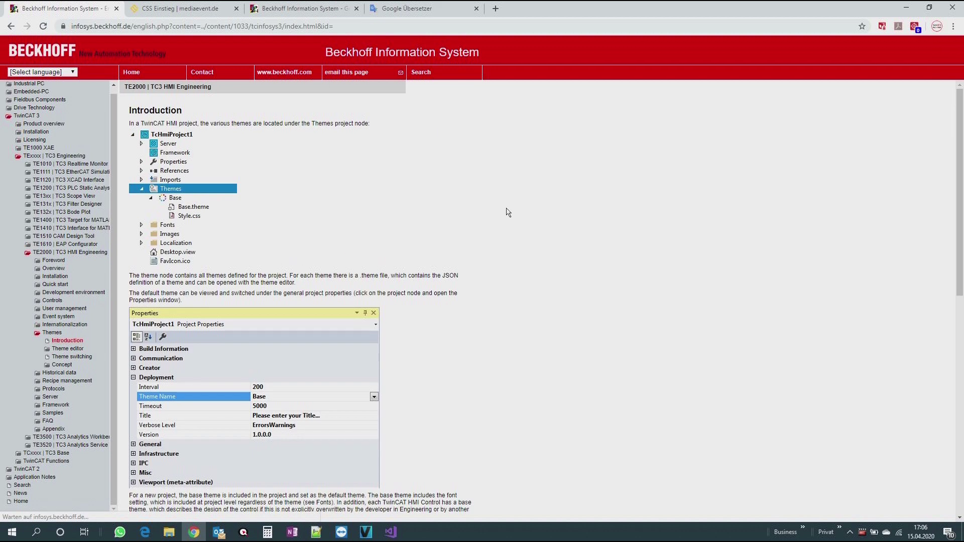
{"action": "scroll", "coordinate": [519, 211], "scroll_direction": "down", "scroll_amount": 10}
{"action": "scroll", "coordinate": [536, 210], "scroll_direction": "down", "scroll_amount": 5}
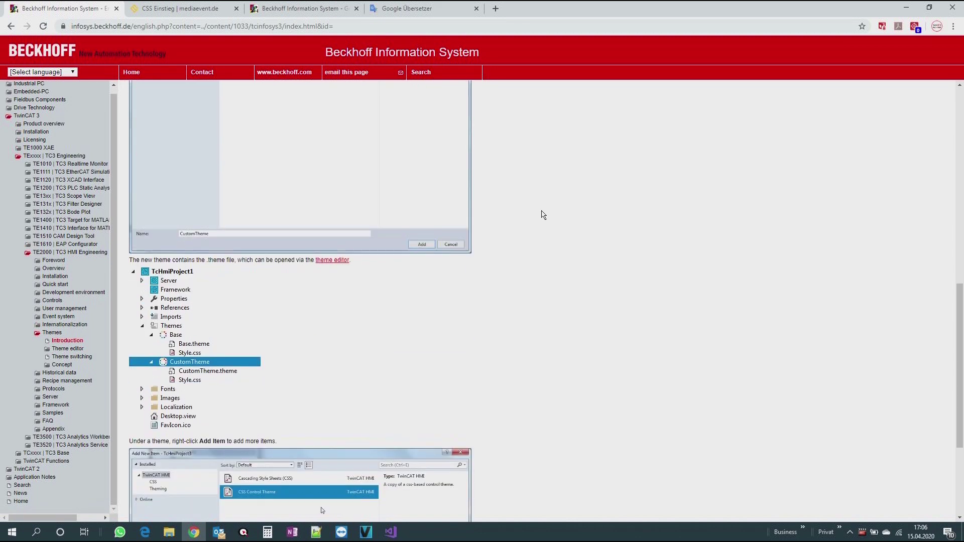
Examine the documentation pages on the theme editor, control theme, theme switching and the theme concept's attribute levels
{"action": "left_click", "coordinate": [68, 349]}
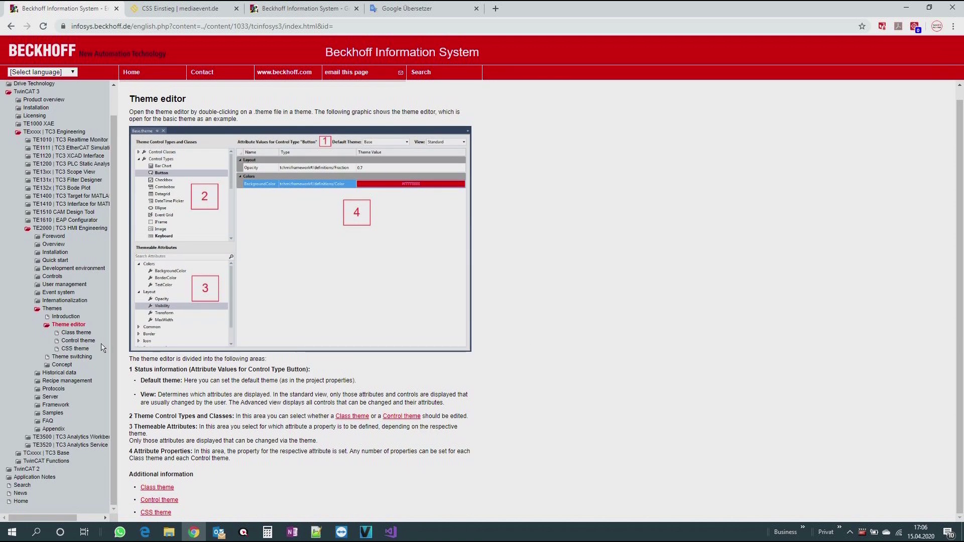
{"action": "left_click", "coordinate": [83, 345]}
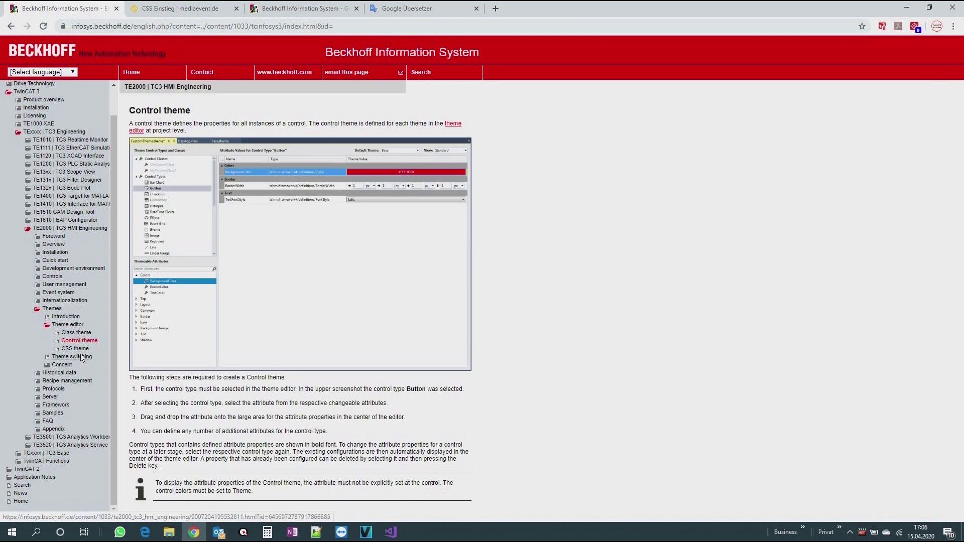
{"action": "left_click", "coordinate": [82, 357]}
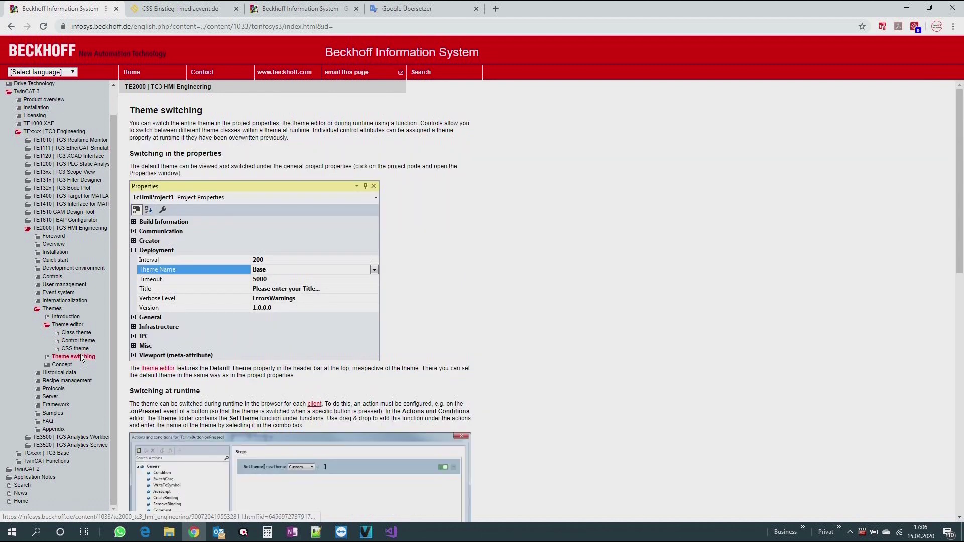
{"action": "scroll", "coordinate": [578, 284], "scroll_direction": "down", "scroll_amount": 7}
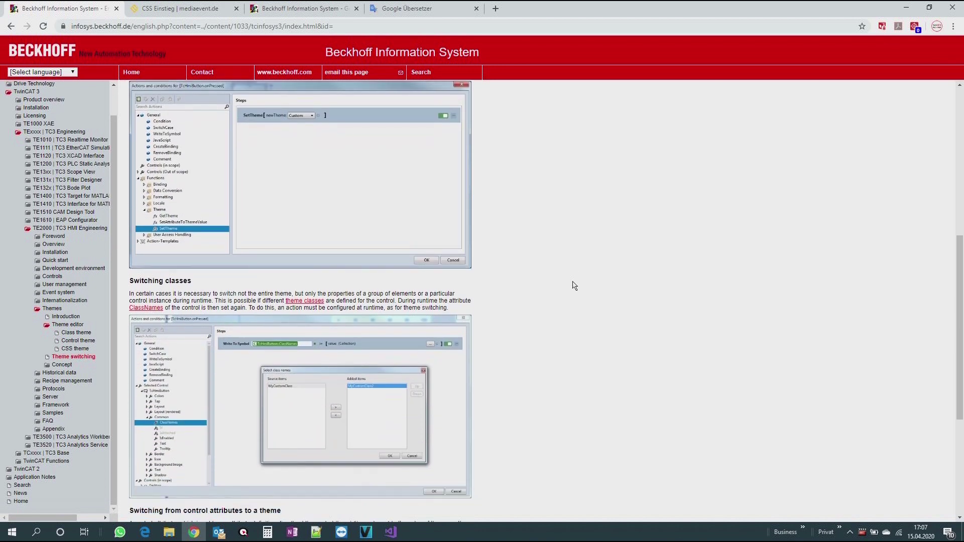
{"action": "scroll", "coordinate": [577, 284], "scroll_direction": "down", "scroll_amount": 4}
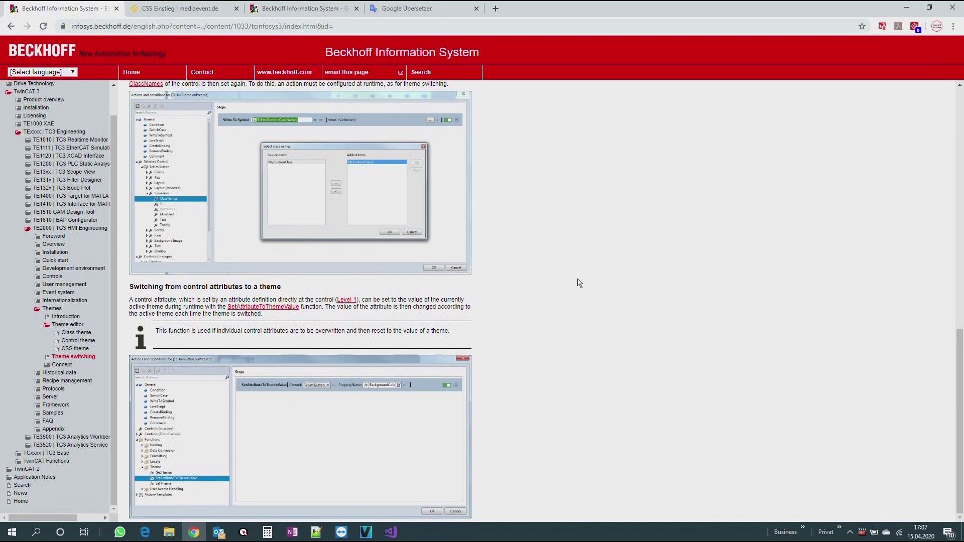
{"action": "left_click", "coordinate": [61, 365]}
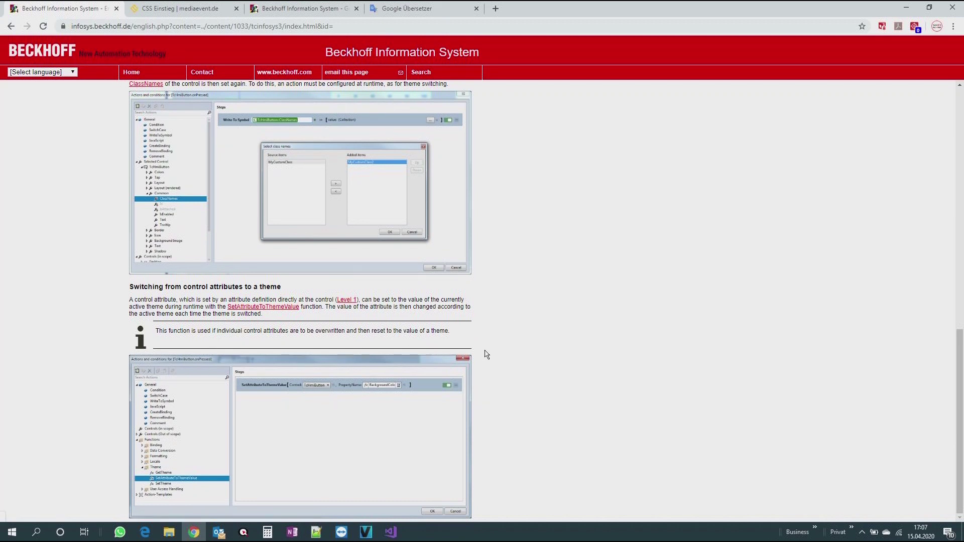
{"action": "scroll", "coordinate": [570, 311], "scroll_direction": "down", "scroll_amount": 1}
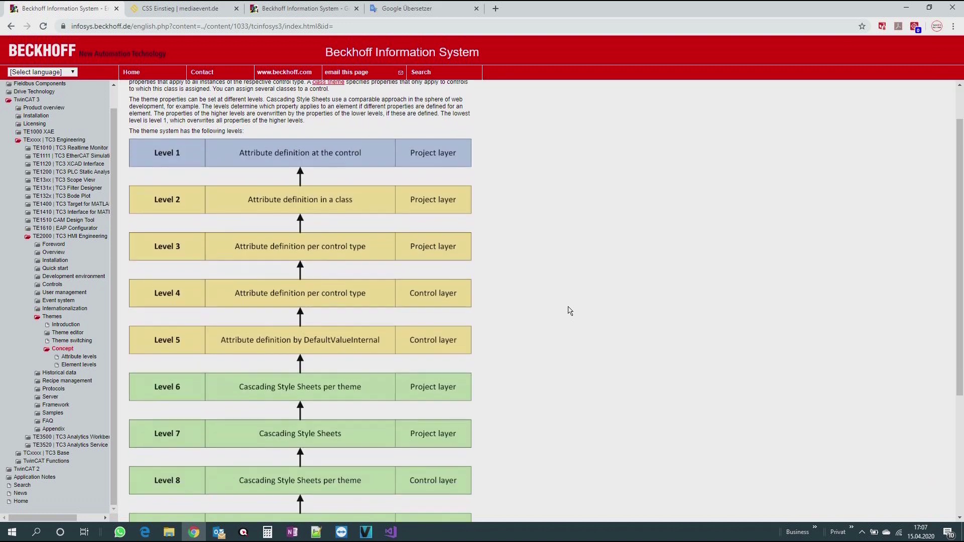
{"action": "scroll", "coordinate": [570, 311], "scroll_direction": "up", "scroll_amount": 1}
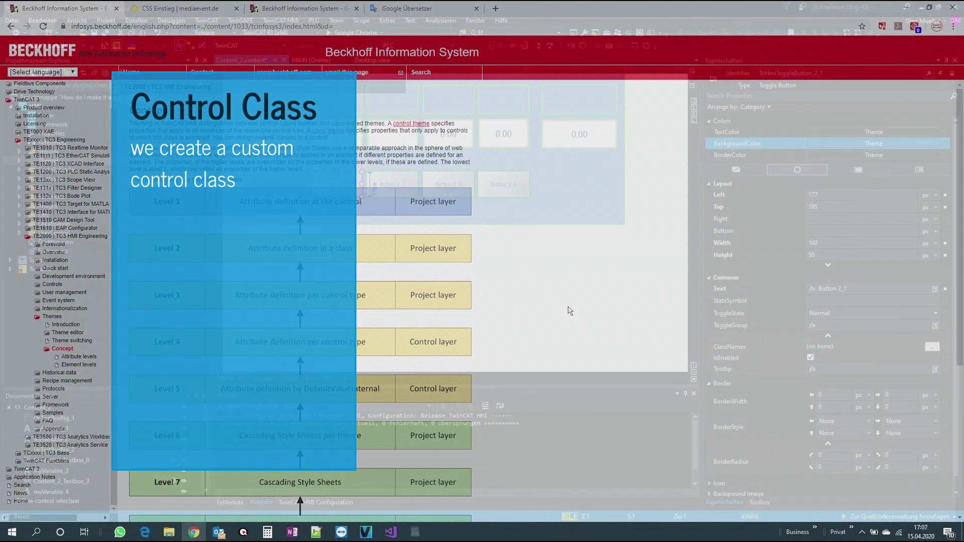
In the HMI project in Visual Studio, open the Base.theme file of the Base theme
{"action": "left_click", "coordinate": [20, 162]}
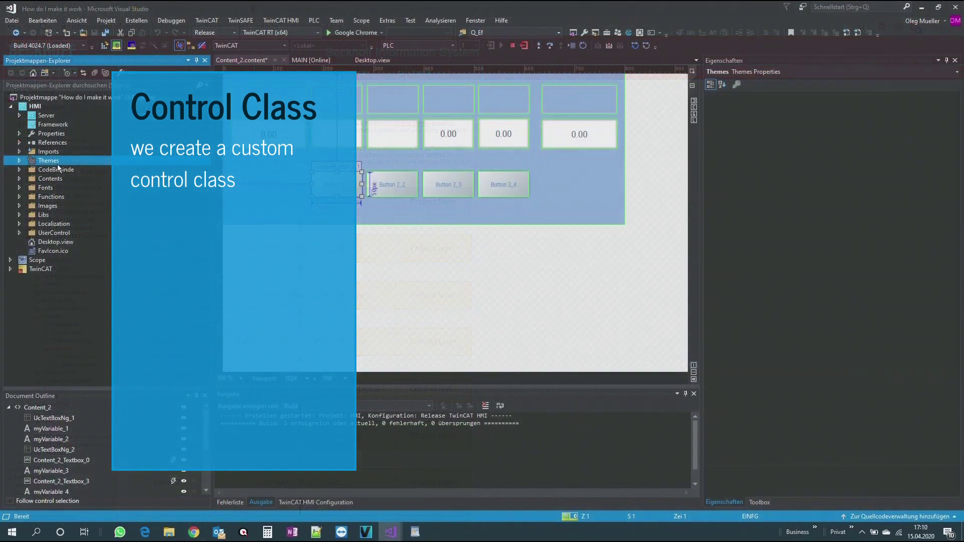
{"action": "left_click", "coordinate": [20, 162]}
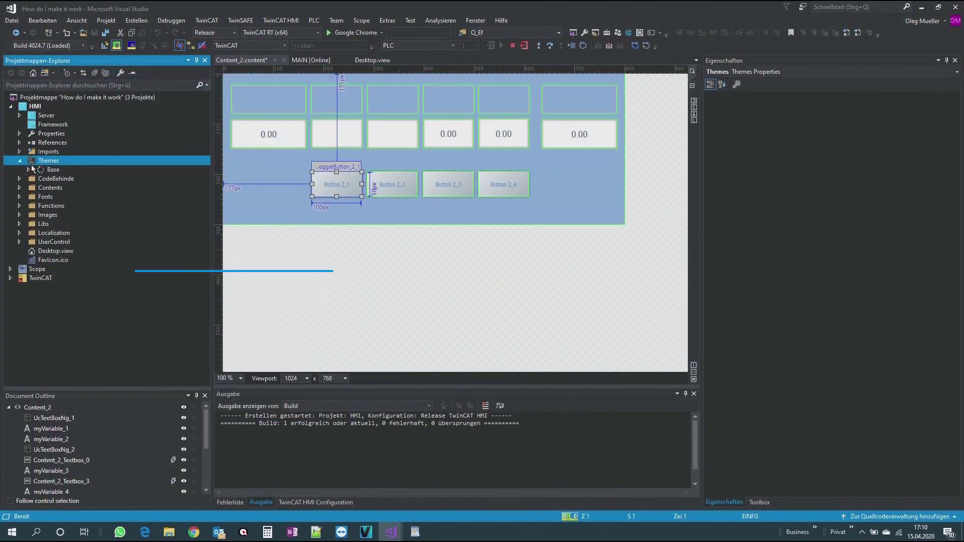
{"action": "left_click", "coordinate": [28, 170]}
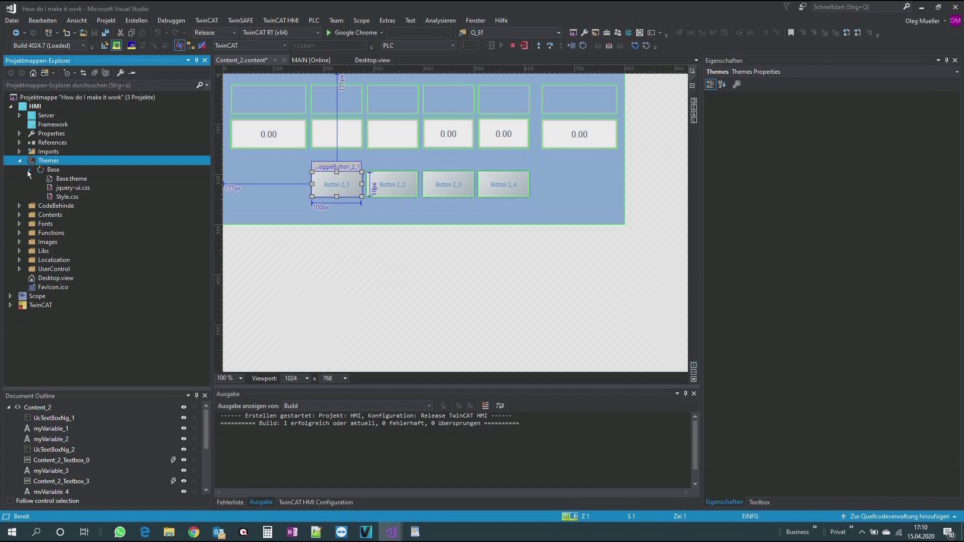
{"action": "left_click", "coordinate": [56, 179]}
{"action": "right_click", "coordinate": [56, 179]}
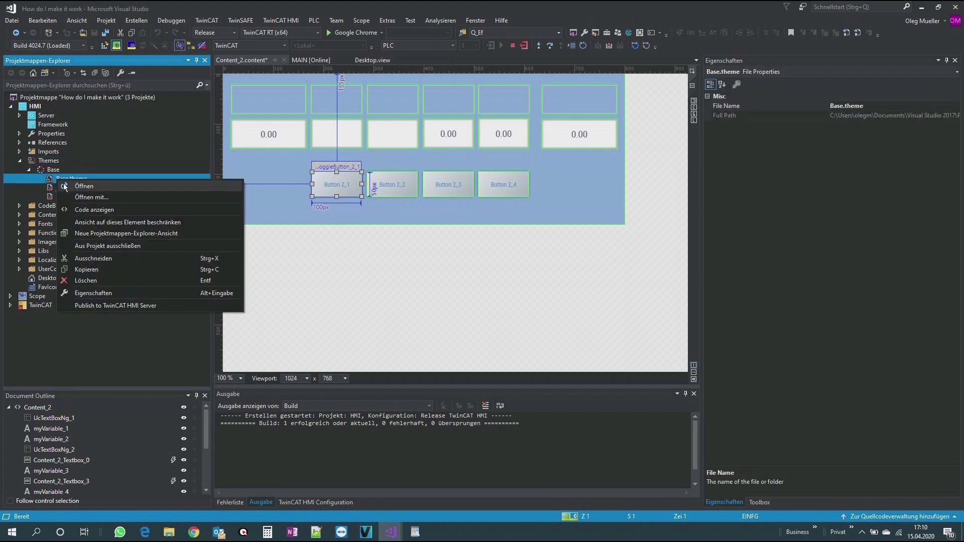
{"action": "left_click", "coordinate": [67, 187]}
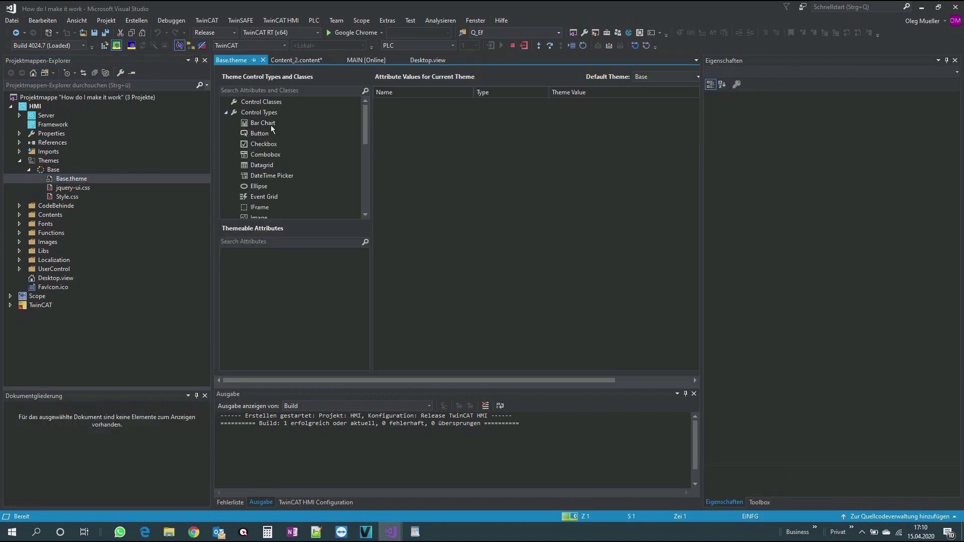
Examine the themeable attribute categories of the Bar Chart control type and collapse the control types list
{"action": "mouse_move", "coordinate": [364, 122]}
{"action": "left_mouse_down"}
{"action": "mouse_move", "coordinate": [368, 198]}
{"action": "mouse_move", "coordinate": [372, 111]}
{"action": "left_mouse_up"}
{"action": "left_click", "coordinate": [267, 126]}
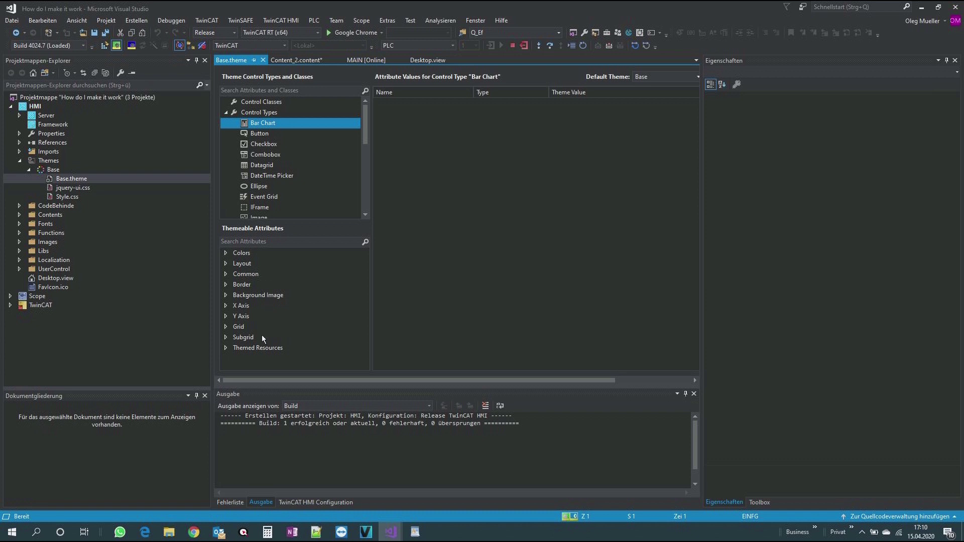
{"action": "left_click", "coordinate": [227, 114]}
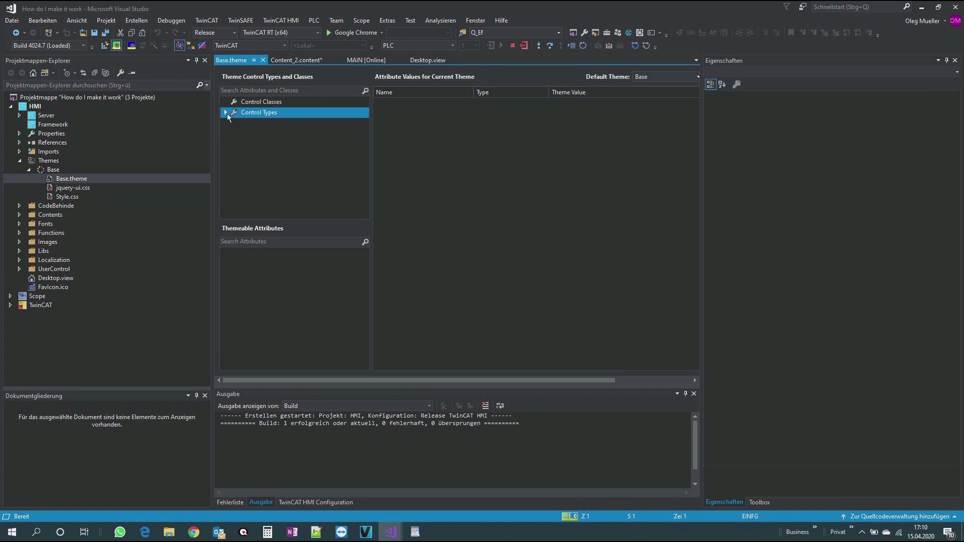
Create a new control class in the Base theme and name it CustomButton
{"action": "left_click", "coordinate": [233, 101]}
{"action": "right_click", "coordinate": [233, 102]}
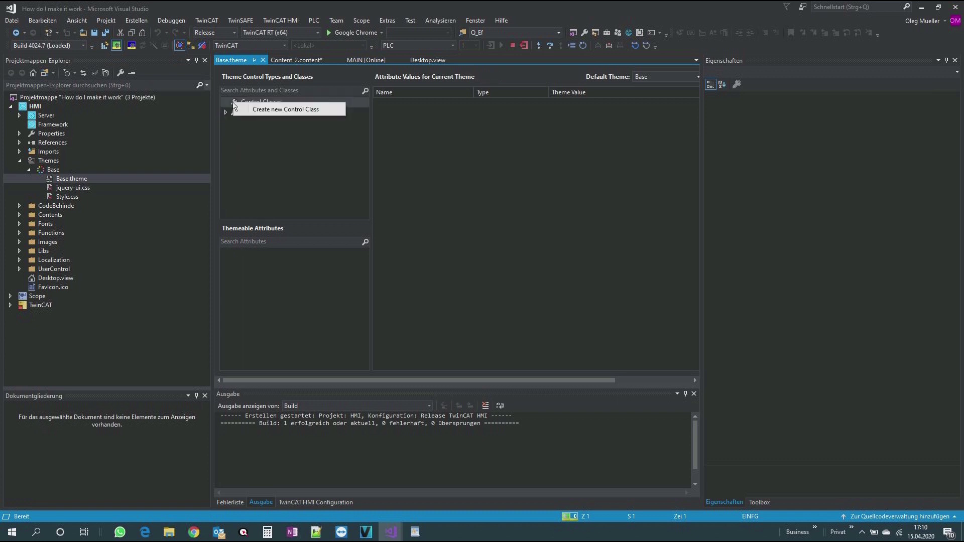
{"action": "left_click", "coordinate": [264, 109]}
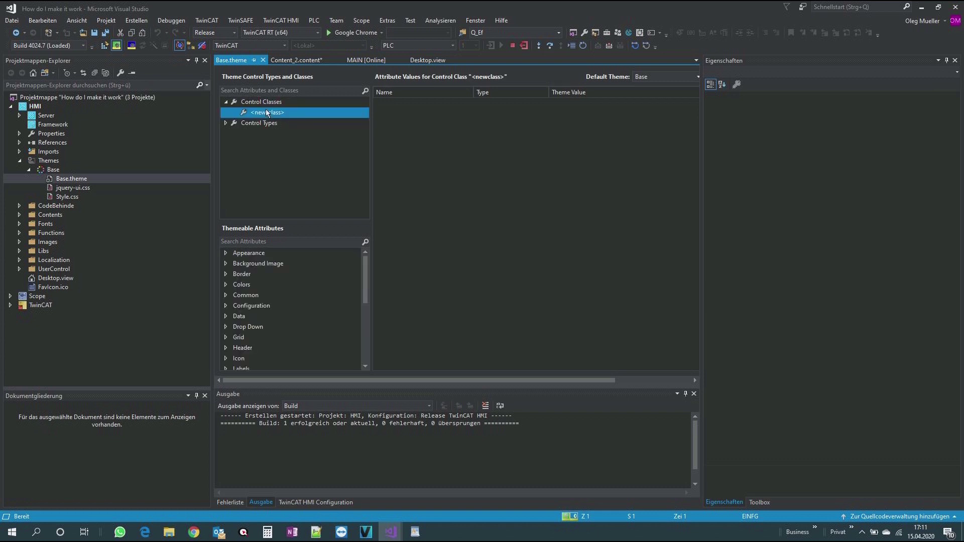
{"action": "left_click", "coordinate": [267, 112]}
{"action": "key", "text": "Return"}
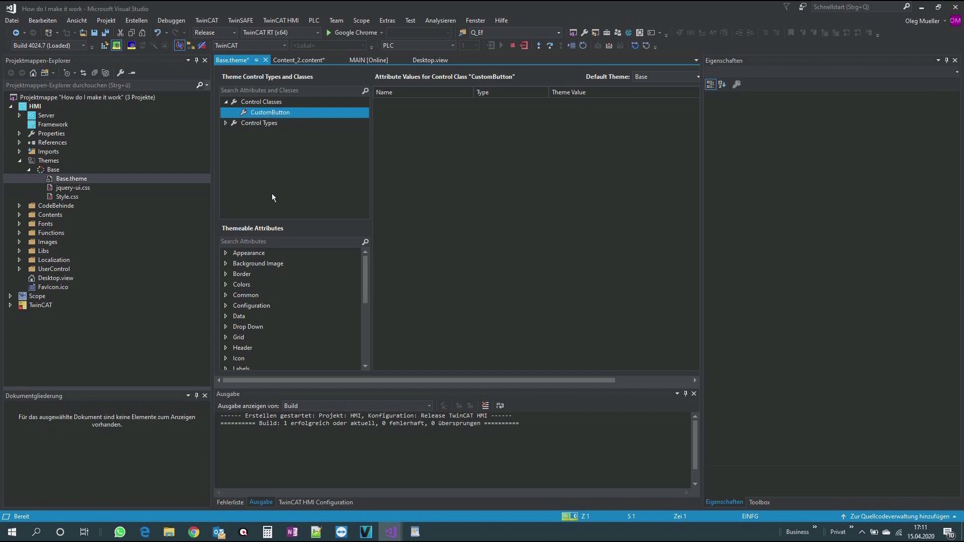
Add the BackgroundColor attribute from the Colors category to the CustomButton class's attribute values
{"action": "left_click", "coordinate": [227, 264]}
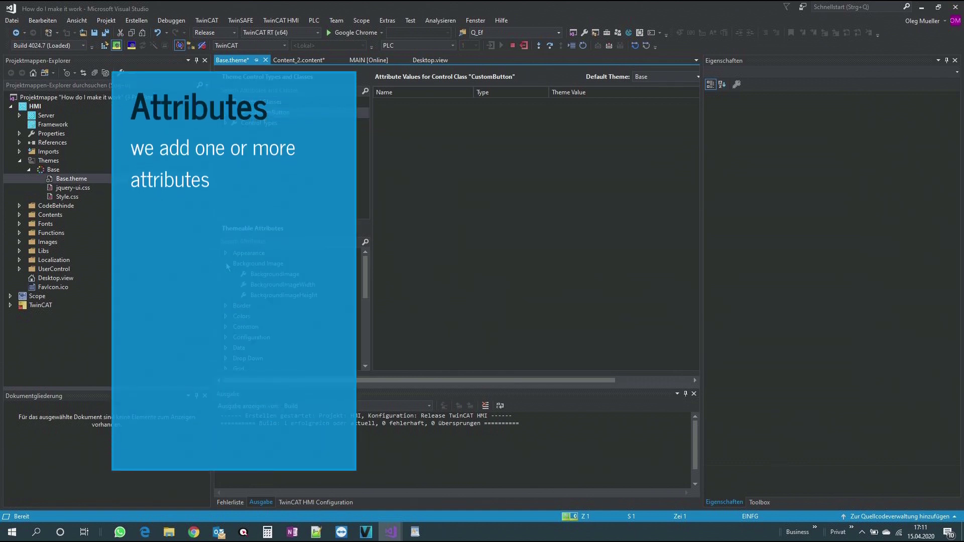
{"action": "left_click", "coordinate": [227, 266]}
{"action": "left_click", "coordinate": [226, 285]}
{"action": "left_click", "coordinate": [254, 297]}
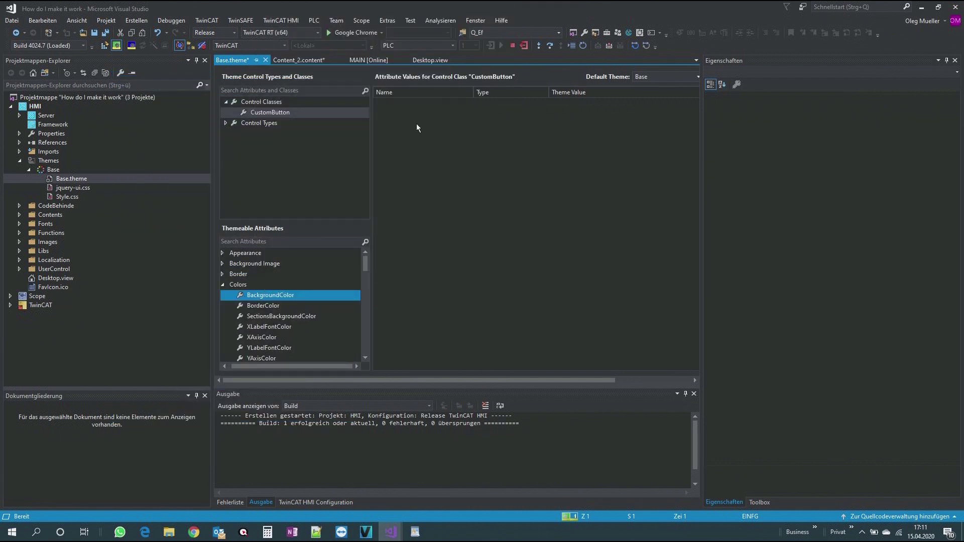
{"action": "left_click_drag", "start_coordinate": [417, 124], "coordinate": [417, 116]}
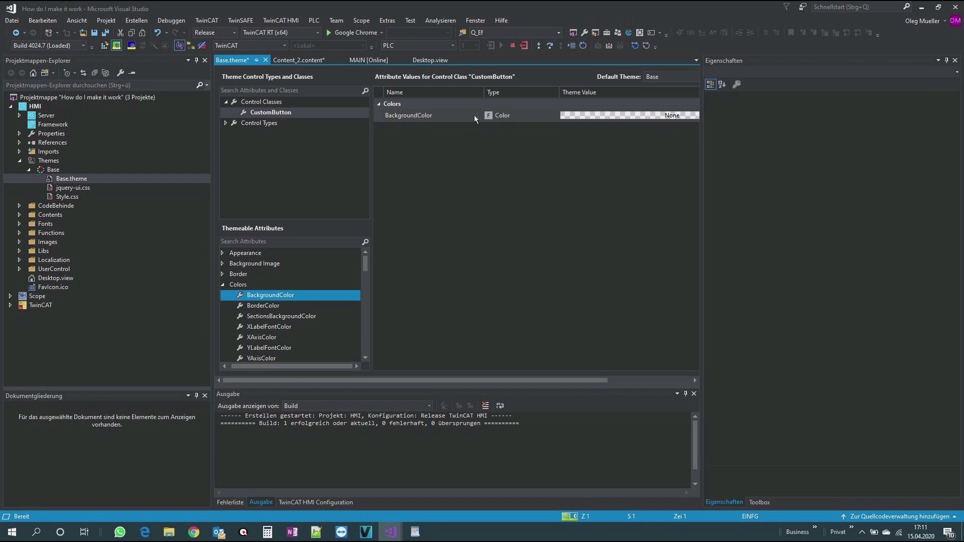
Set the BackgroundColor theme value to the solid green #FF86F652 and close Base.theme, saving the changes
{"action": "left_click", "coordinate": [655, 117]}
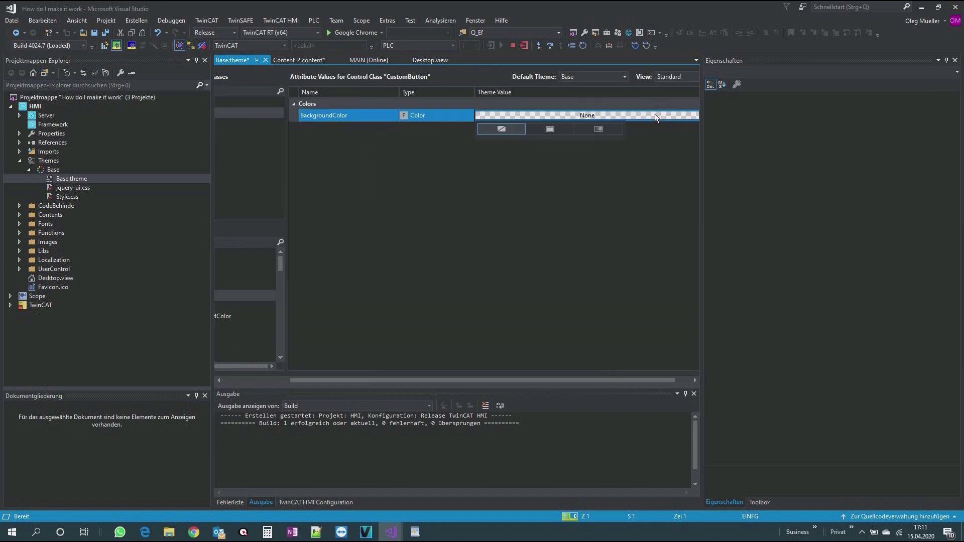
{"action": "left_click", "coordinate": [550, 130]}
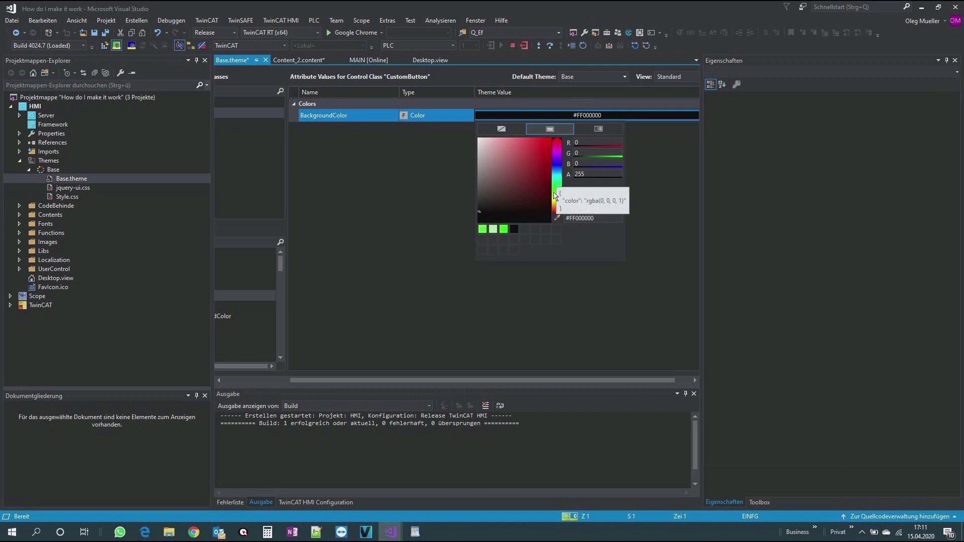
{"action": "left_click", "coordinate": [556, 195]}
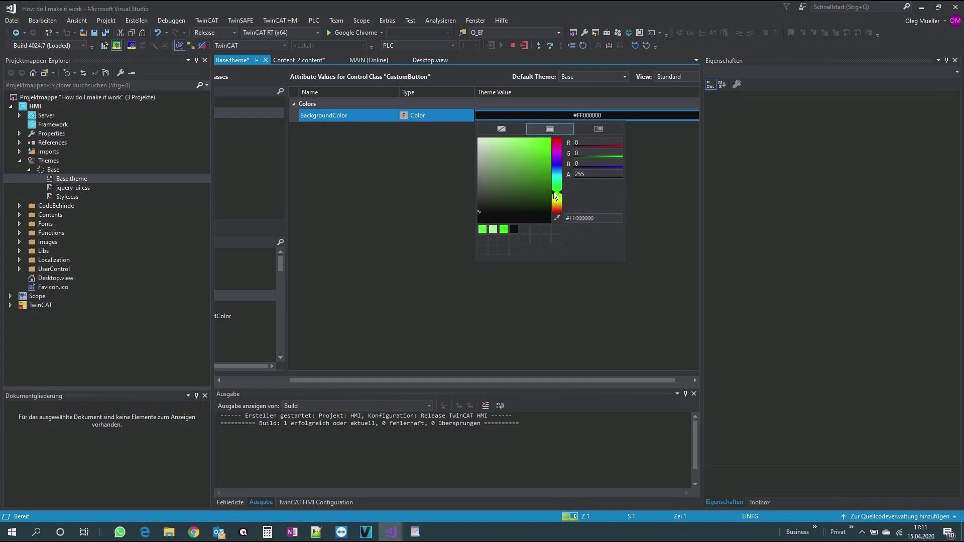
{"action": "left_click", "coordinate": [528, 142]}
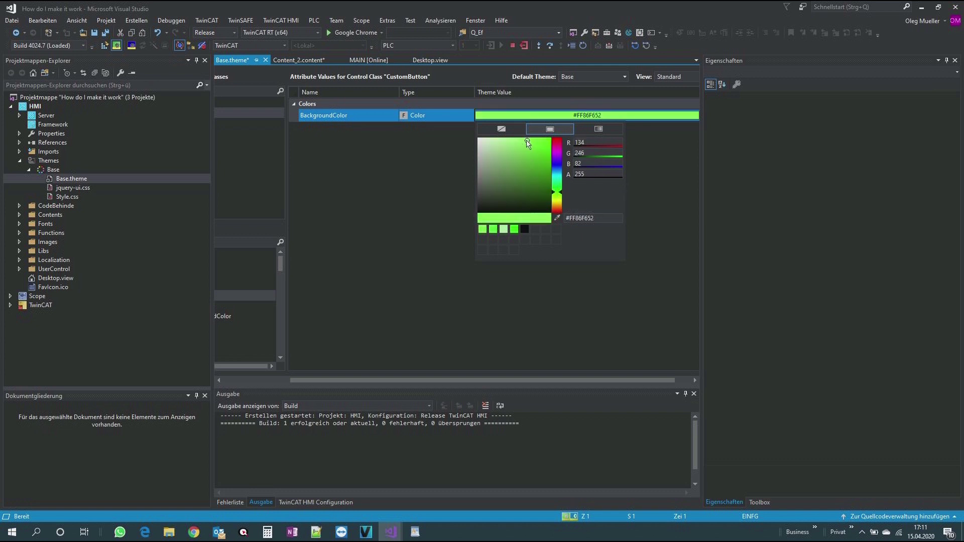
{"action": "left_click", "coordinate": [431, 188]}
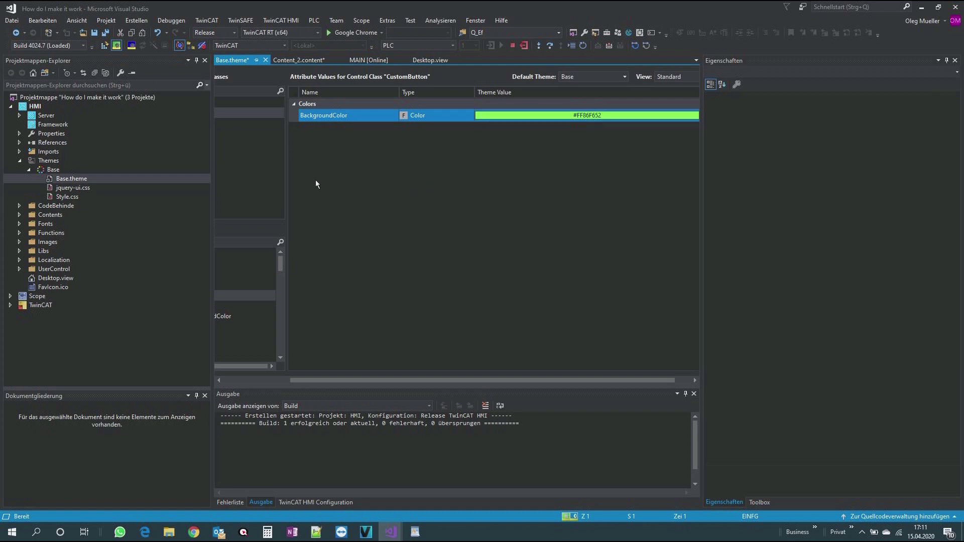
{"action": "left_click", "coordinate": [266, 61]}
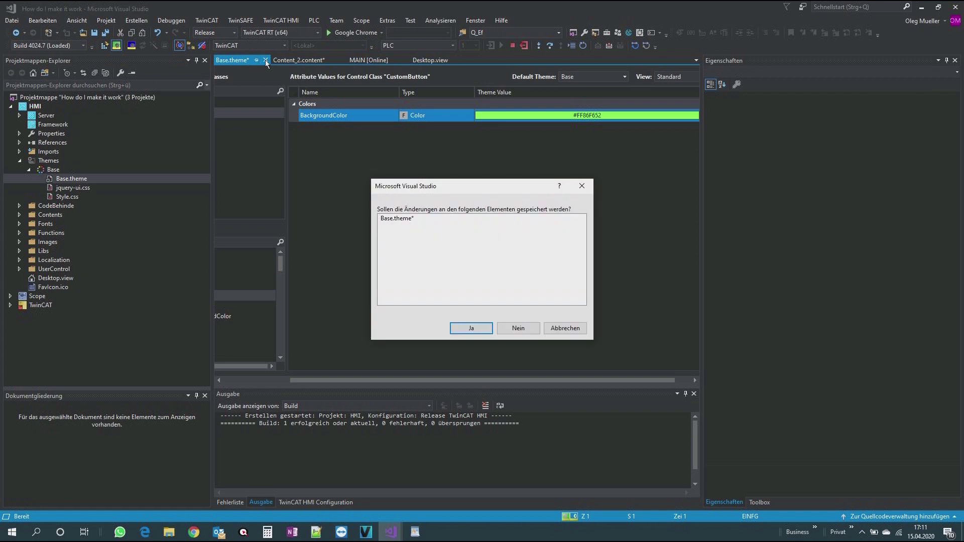
{"action": "left_click", "coordinate": [472, 329]}
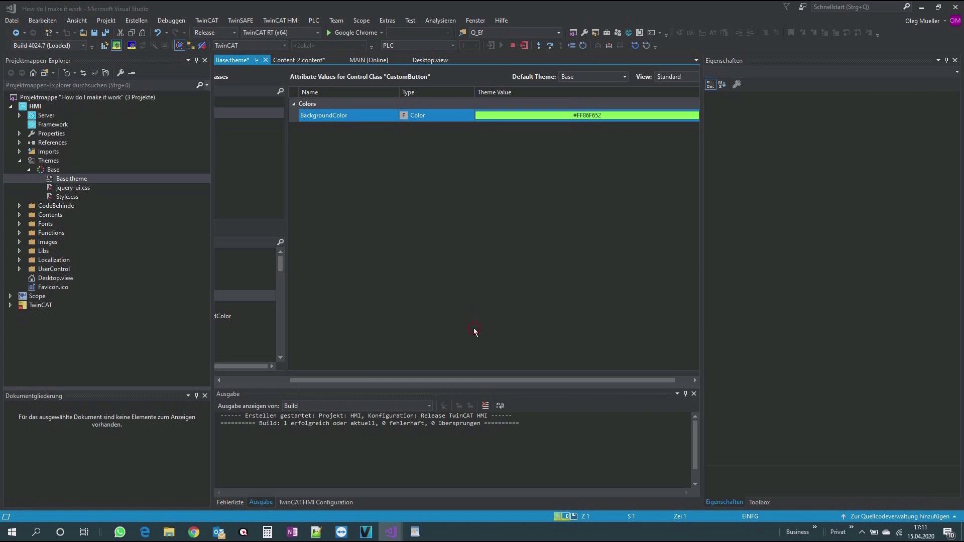
Build the HMI project and assign the CustomButton class to the toggle button Button 2_1 through its ClassNames
{"action": "right_click", "coordinate": [33, 110]}
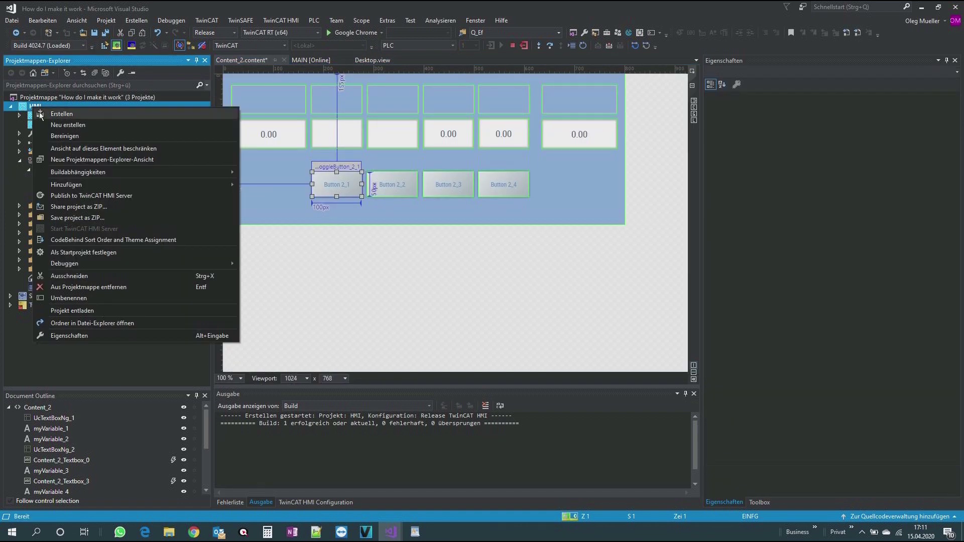
{"action": "left_click", "coordinate": [41, 115]}
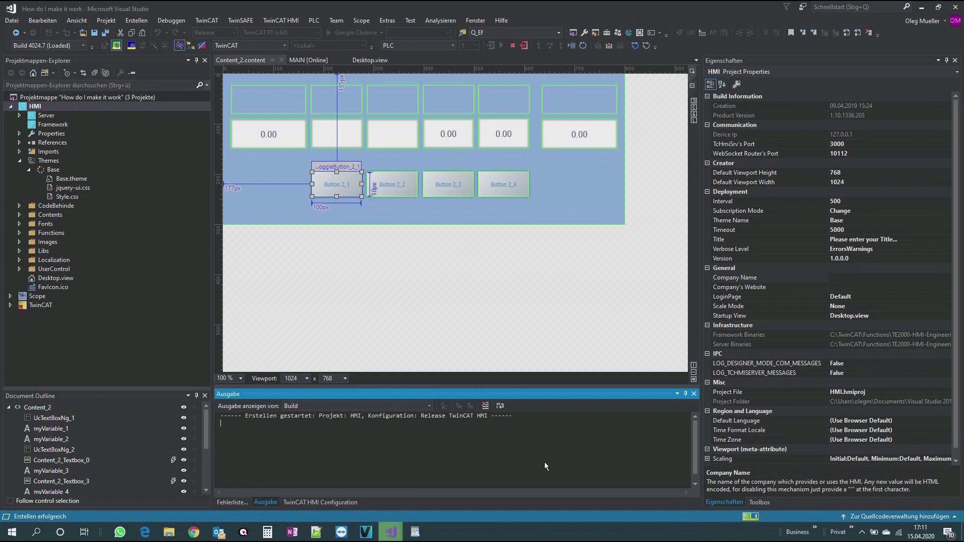
{"action": "left_click", "coordinate": [329, 188]}
{"action": "left_click", "coordinate": [329, 188]}
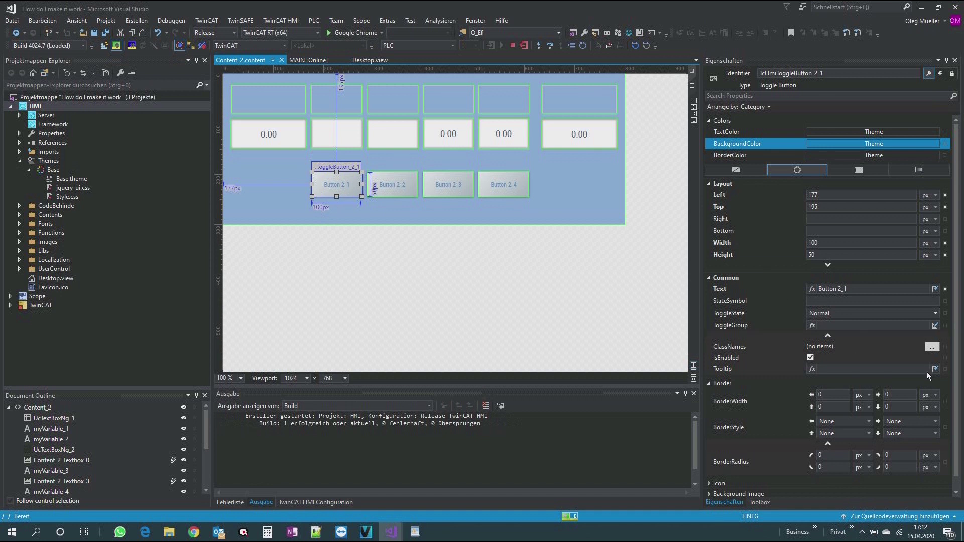
{"action": "left_click", "coordinate": [932, 348]}
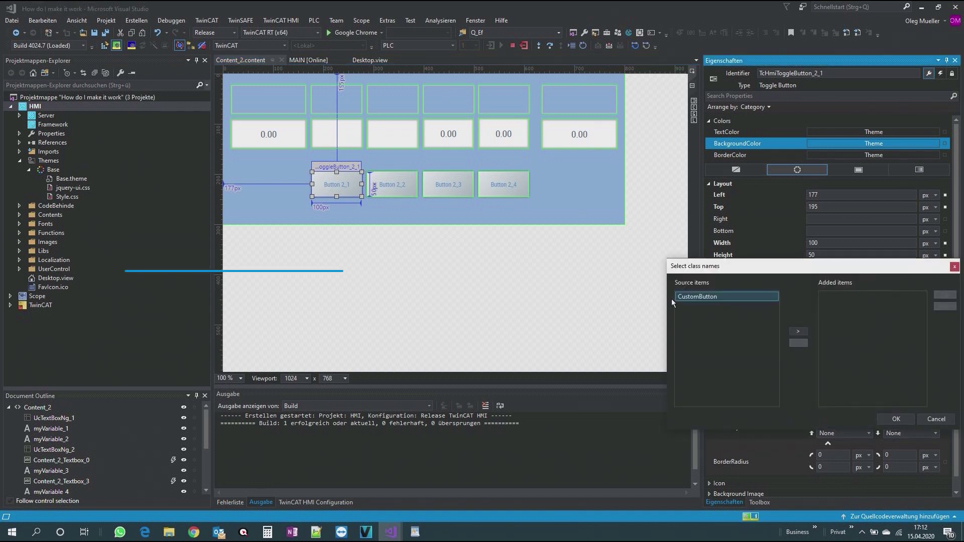
{"action": "left_click", "coordinate": [799, 333]}
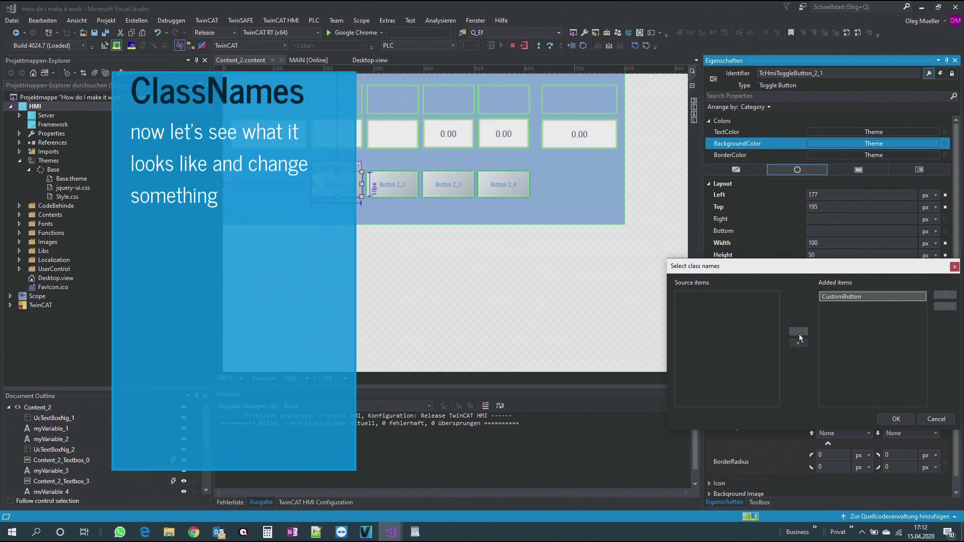
{"action": "left_click", "coordinate": [899, 422]}
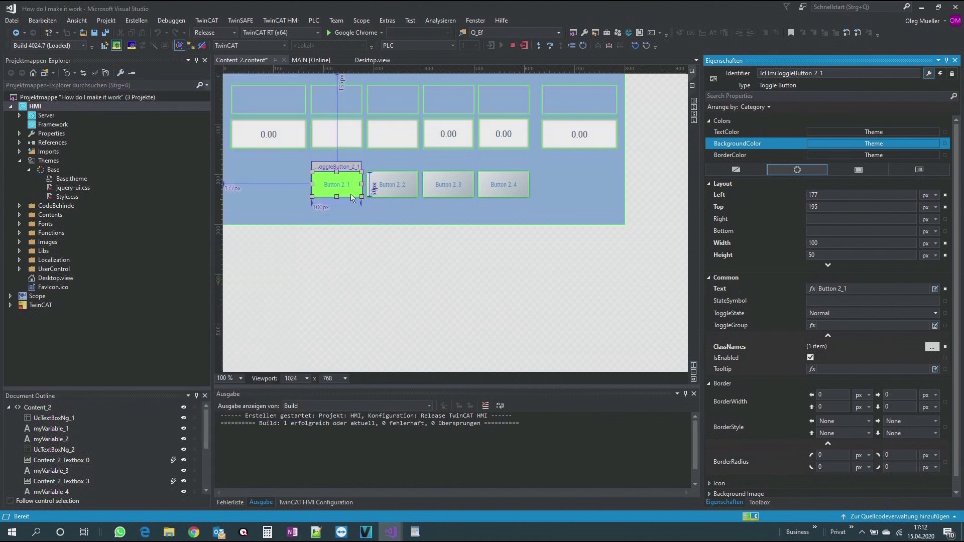
Open the live view and check the look and toggle behaviour of the buttons on Page 2
{"action": "left_click", "coordinate": [693, 122]}
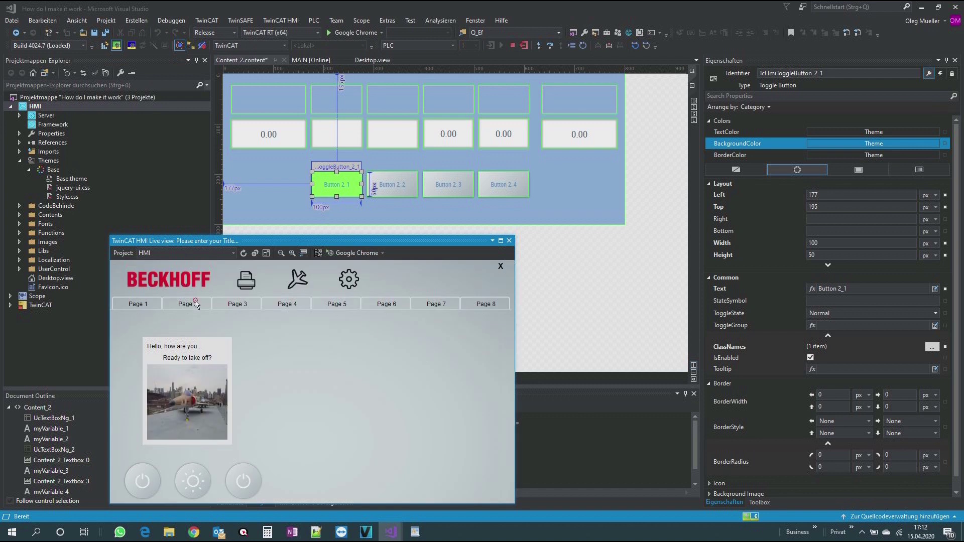
{"action": "left_click", "coordinate": [188, 305]}
{"action": "left_click", "coordinate": [193, 375]}
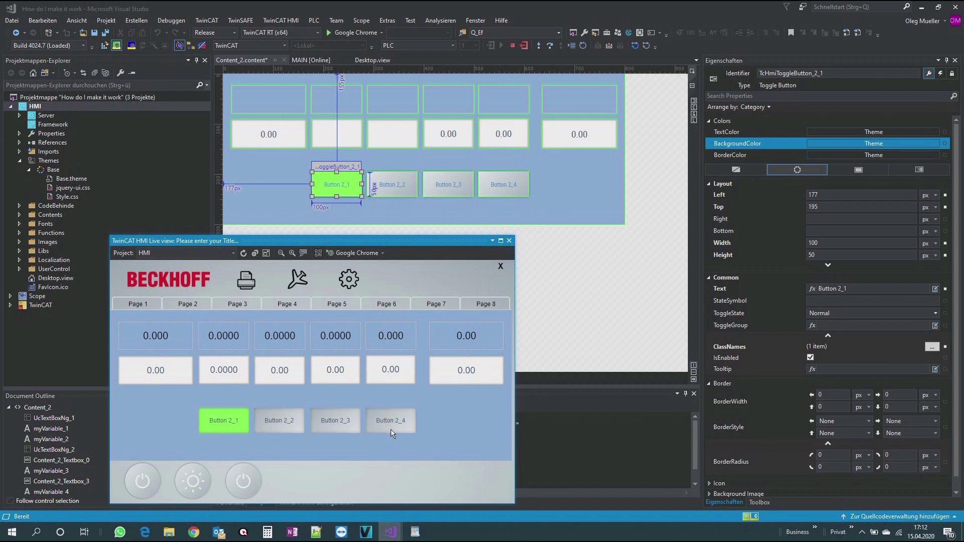
{"action": "left_click", "coordinate": [266, 426]}
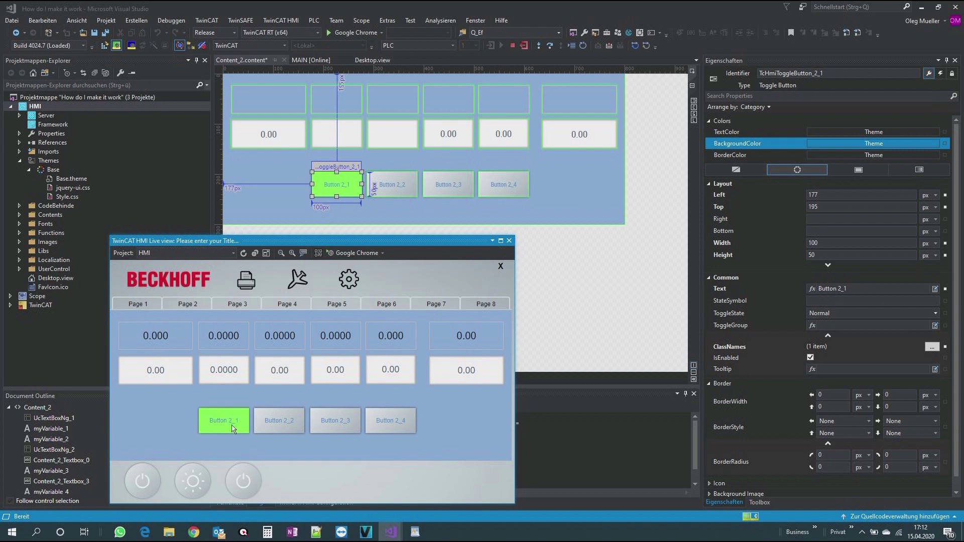
{"action": "left_click", "coordinate": [355, 195]}
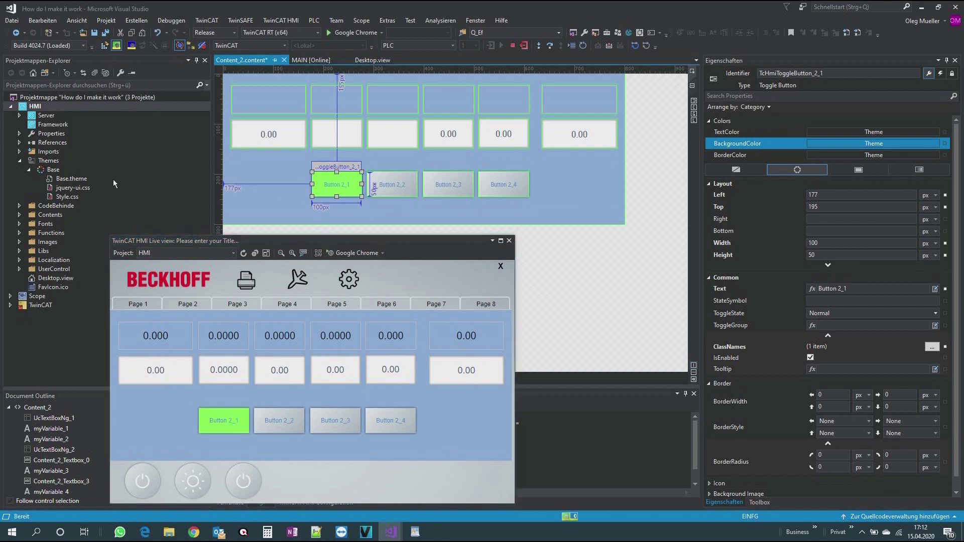
Set the CustomButton class's BackgroundColor in Base.theme to the lighter green #FFC5F8AD, close the live view and save all files
{"action": "double_click", "coordinate": [82, 181]}
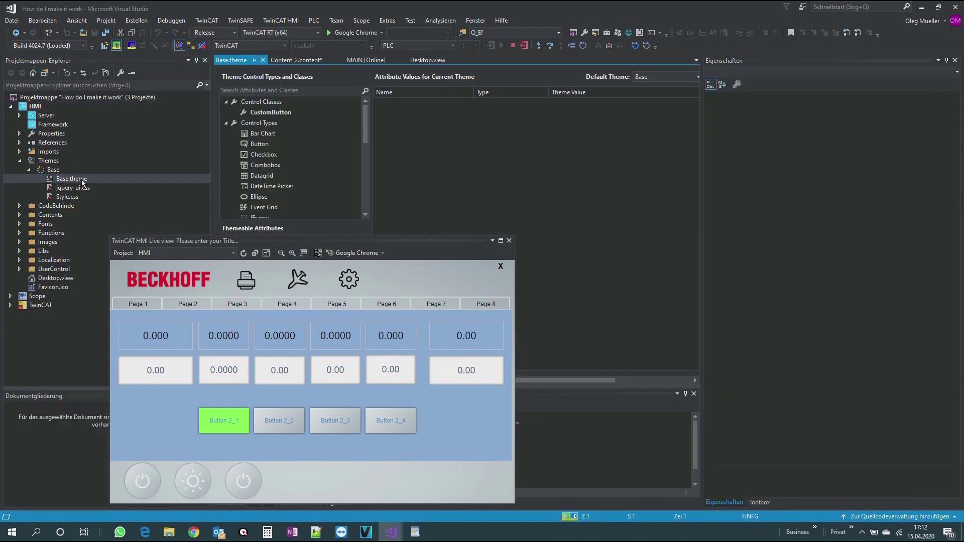
{"action": "left_click", "coordinate": [254, 114]}
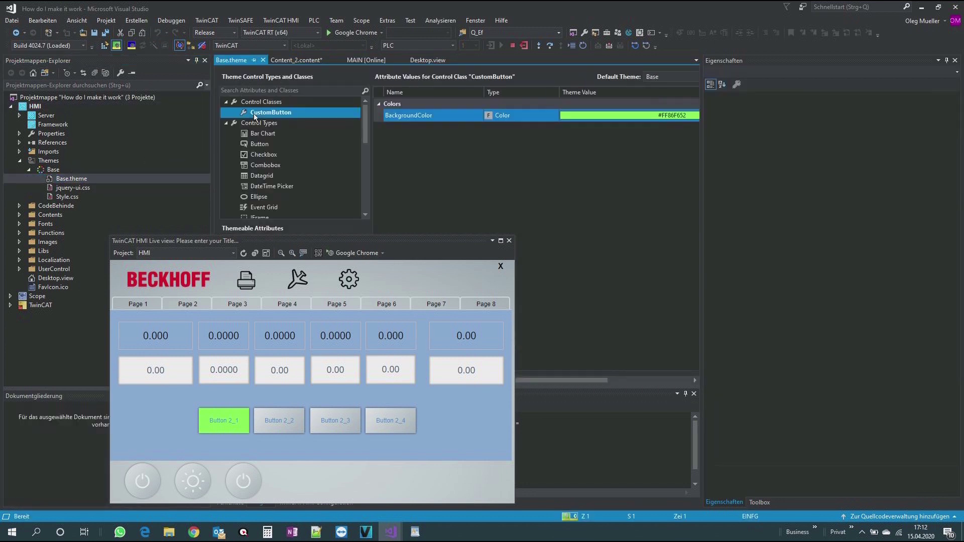
{"action": "left_click", "coordinate": [591, 114]}
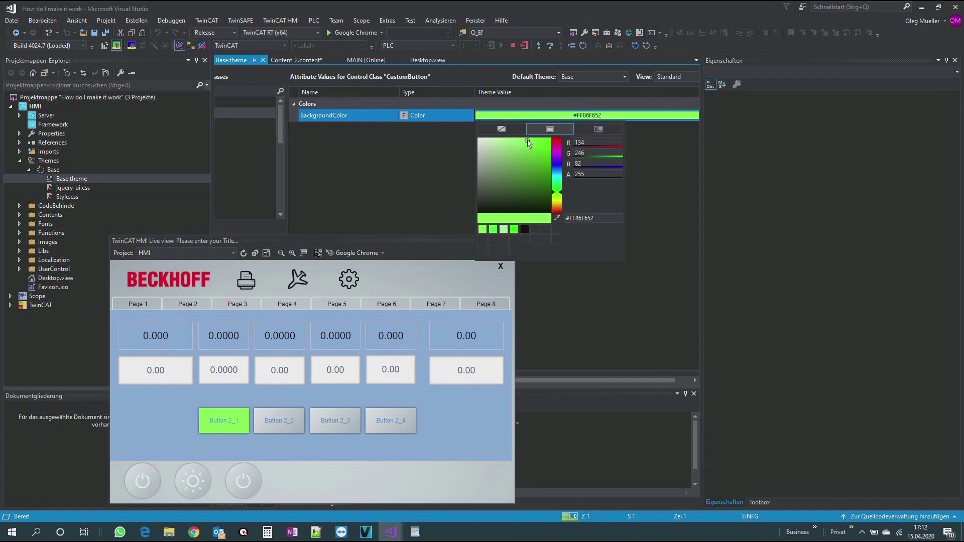
{"action": "left_click_drag", "start_coordinate": [527, 141], "coordinate": [500, 143]}
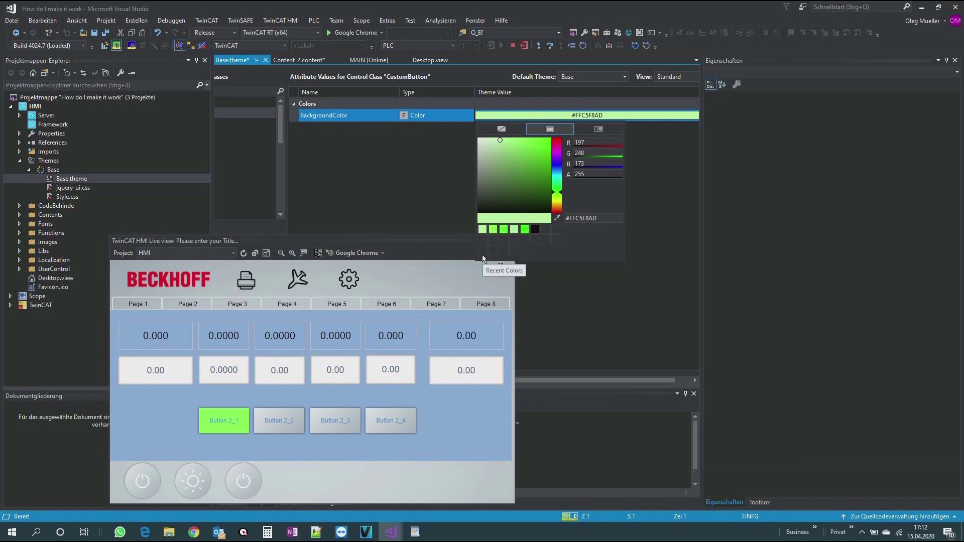
{"action": "left_click", "coordinate": [451, 240]}
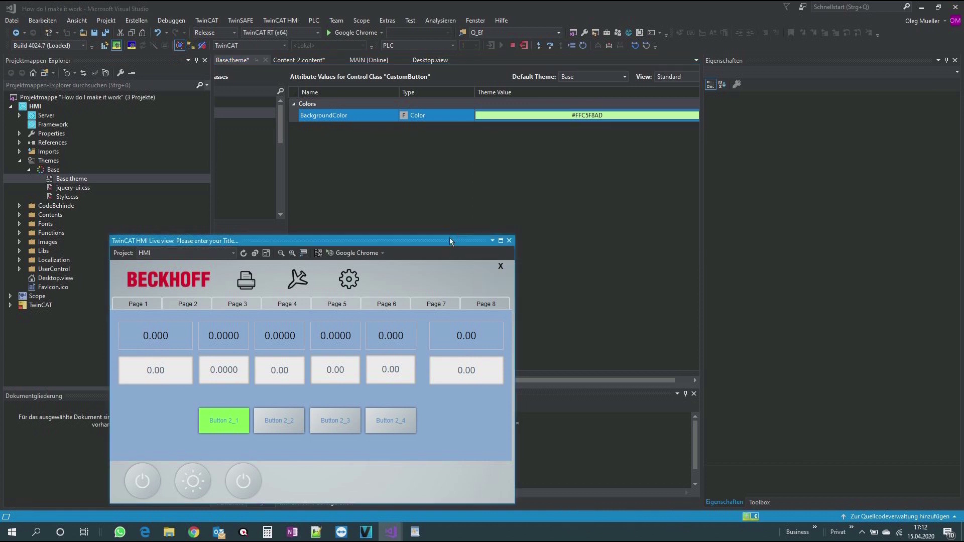
{"action": "left_click", "coordinate": [509, 241]}
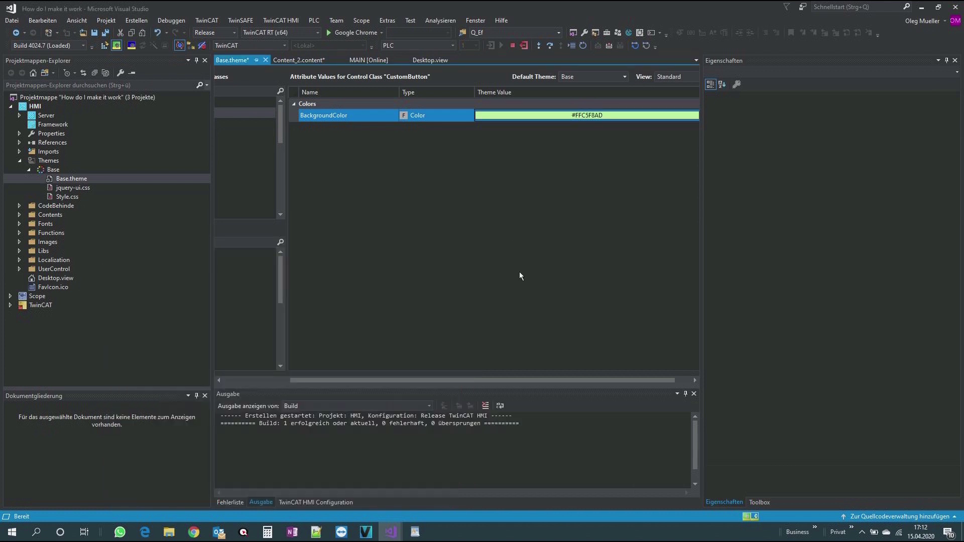
{"action": "left_click", "coordinate": [106, 32]}
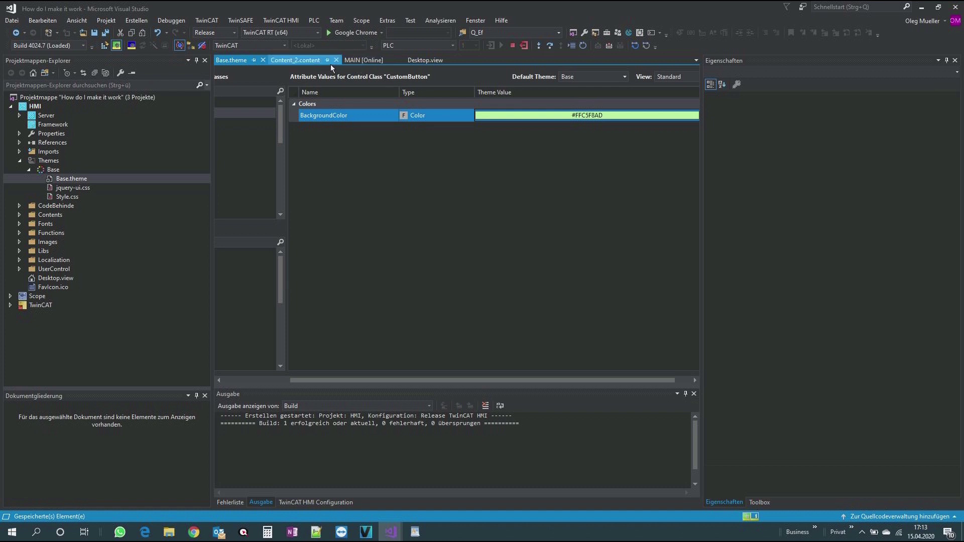
Check the recoloured Button 2_1 in Content_2.content and test Button 2_1 and Button 2_2 on Page 2 of the live view
{"action": "left_click", "coordinate": [314, 60]}
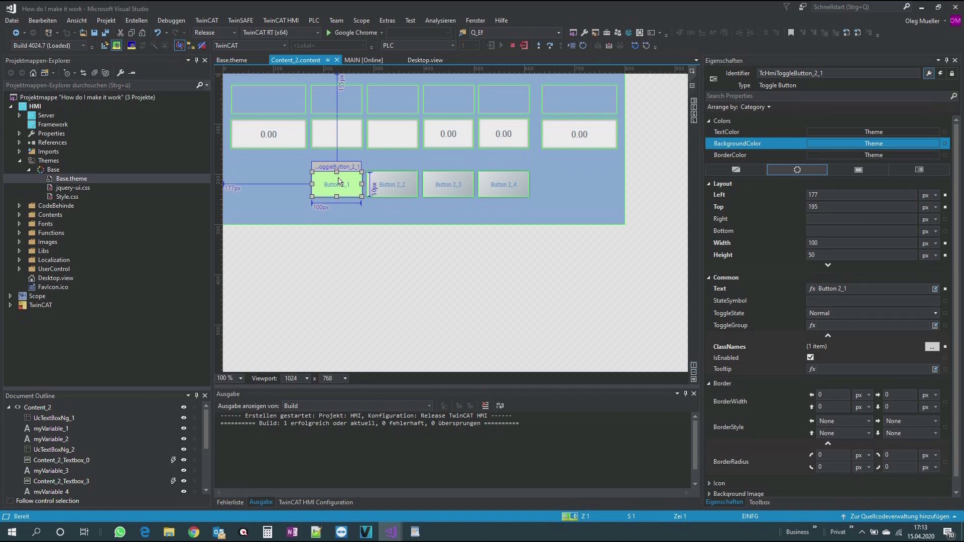
{"action": "left_click", "coordinate": [407, 250]}
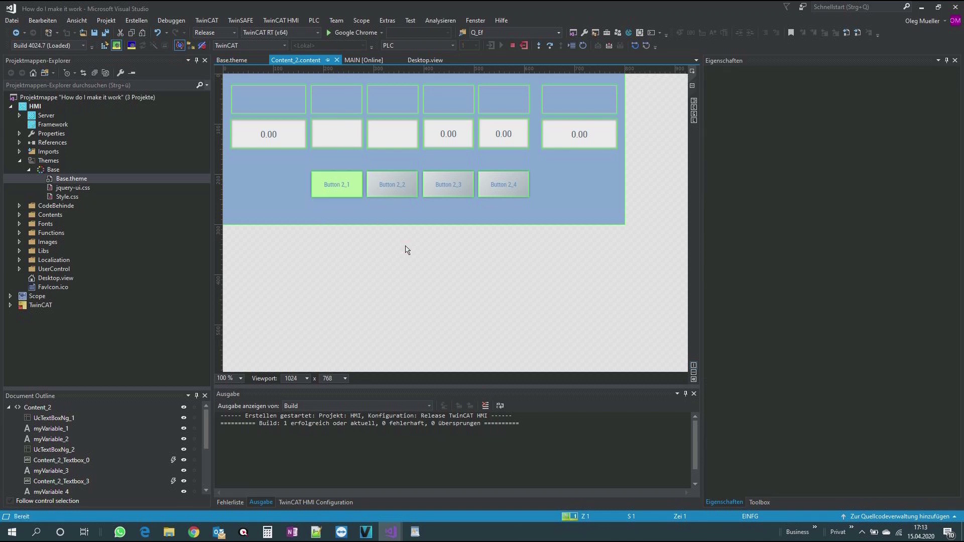
{"action": "left_click", "coordinate": [694, 121]}
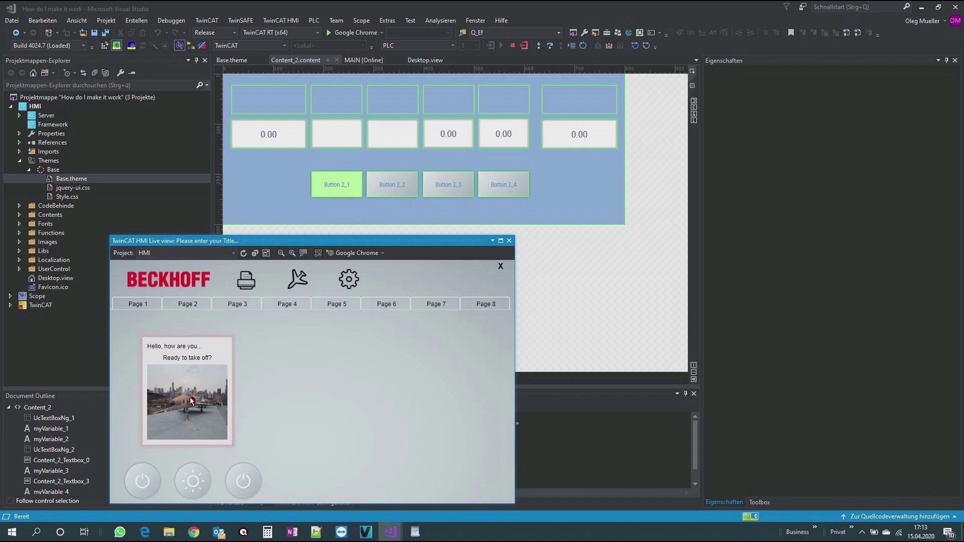
{"action": "left_click", "coordinate": [190, 305]}
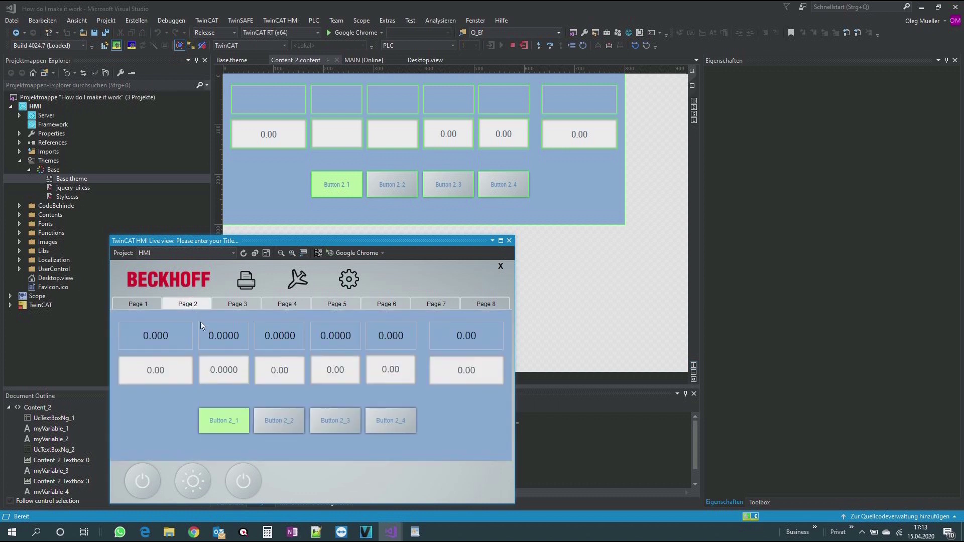
{"action": "left_click", "coordinate": [223, 426]}
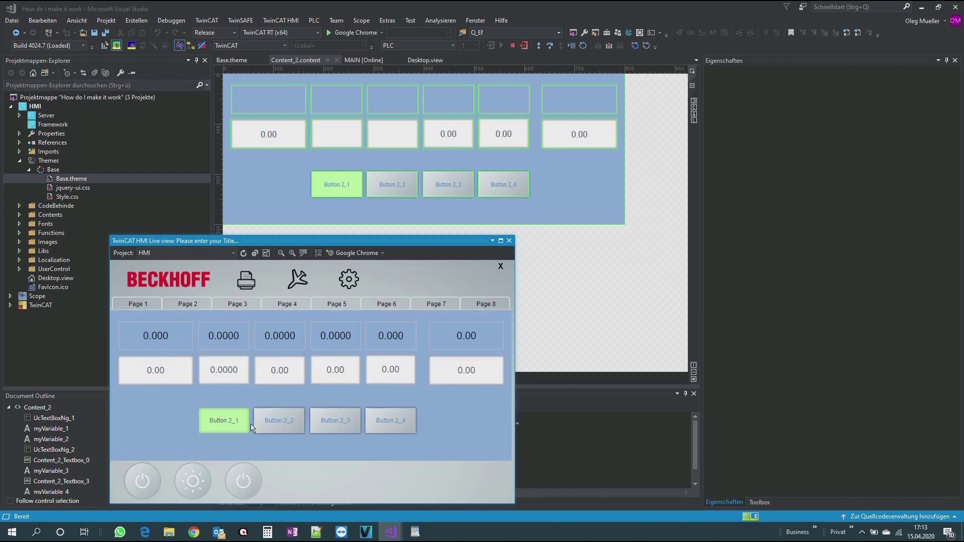
{"action": "left_click", "coordinate": [276, 428]}
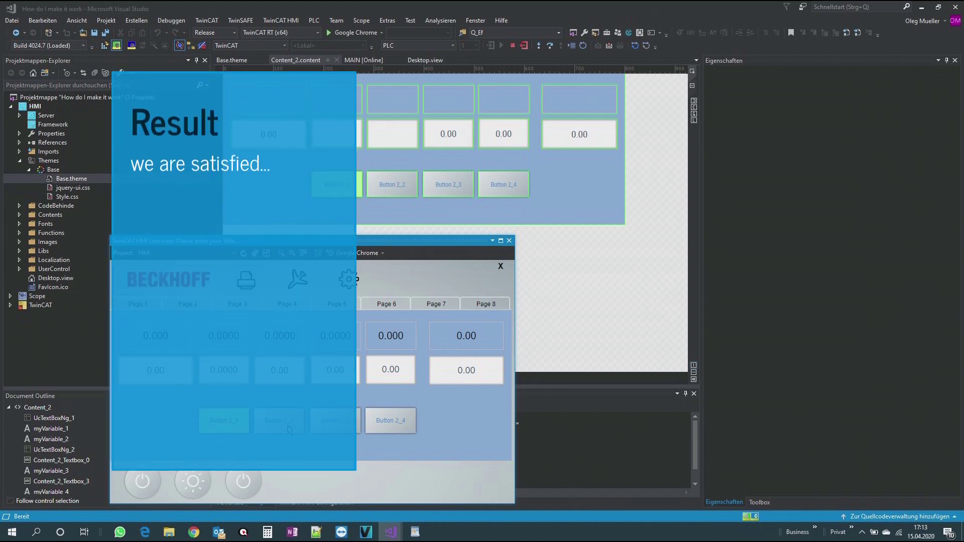
Select the four toggle buttons Button 2_1 to Button 2_4 in Content_2.content and assign the CustomButton class to all of them
{"action": "left_click", "coordinate": [592, 308]}
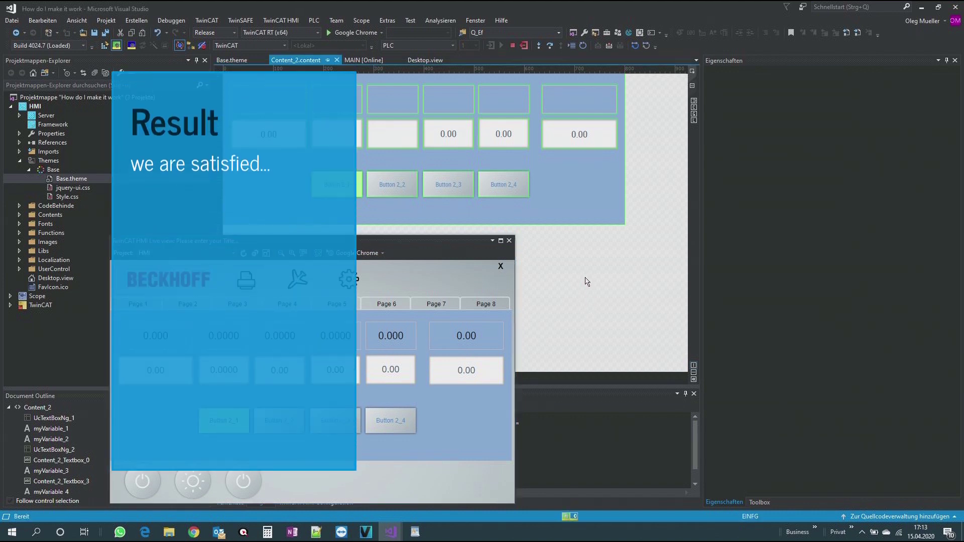
{"action": "left_click_drag", "start_coordinate": [569, 207], "coordinate": [302, 167]}
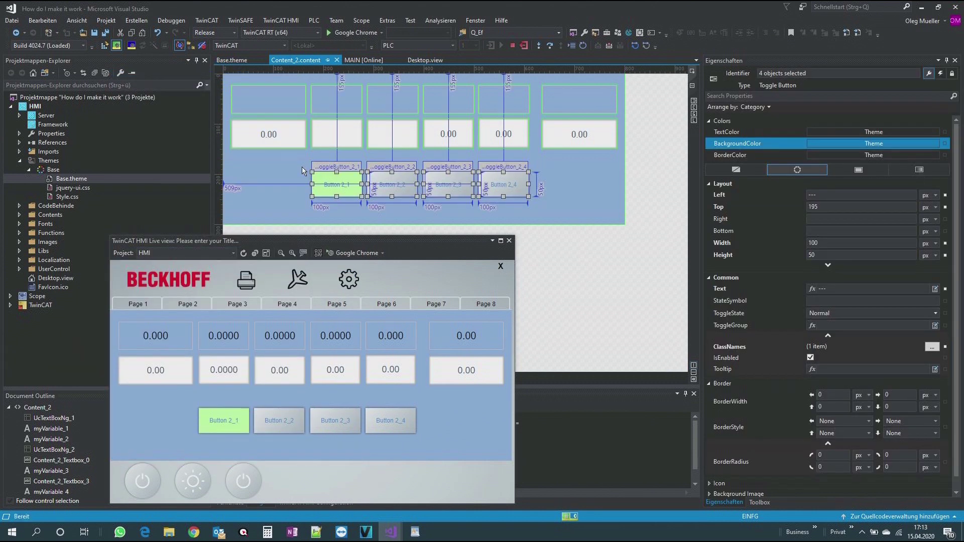
{"action": "left_click", "coordinate": [929, 348]}
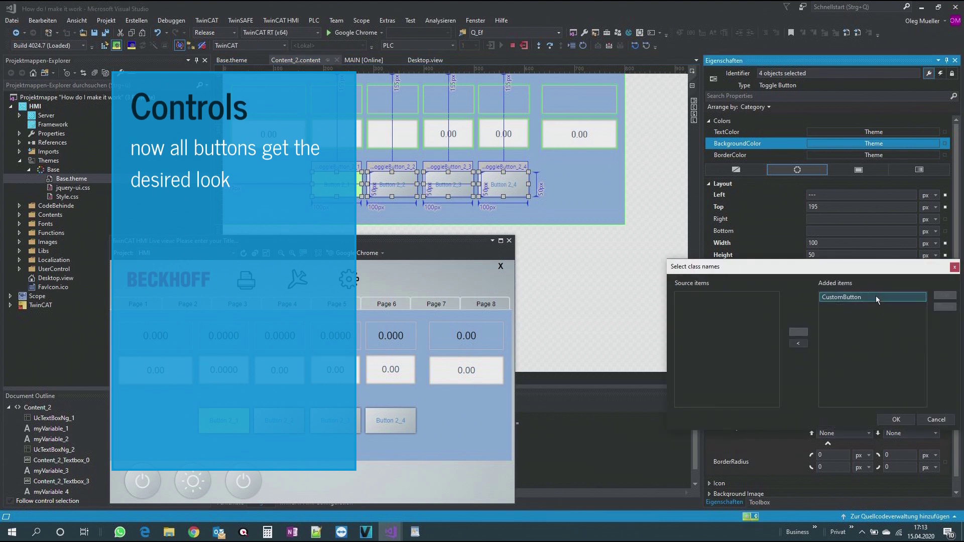
{"action": "left_click", "coordinate": [899, 418]}
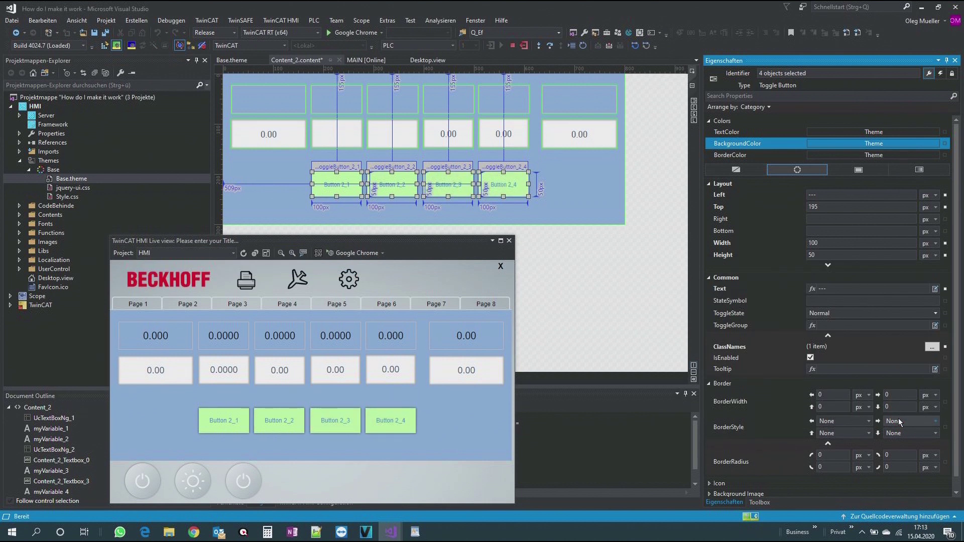
Test the toggle behaviour of the four restyled buttons in the live view
{"action": "left_click", "coordinate": [402, 430]}
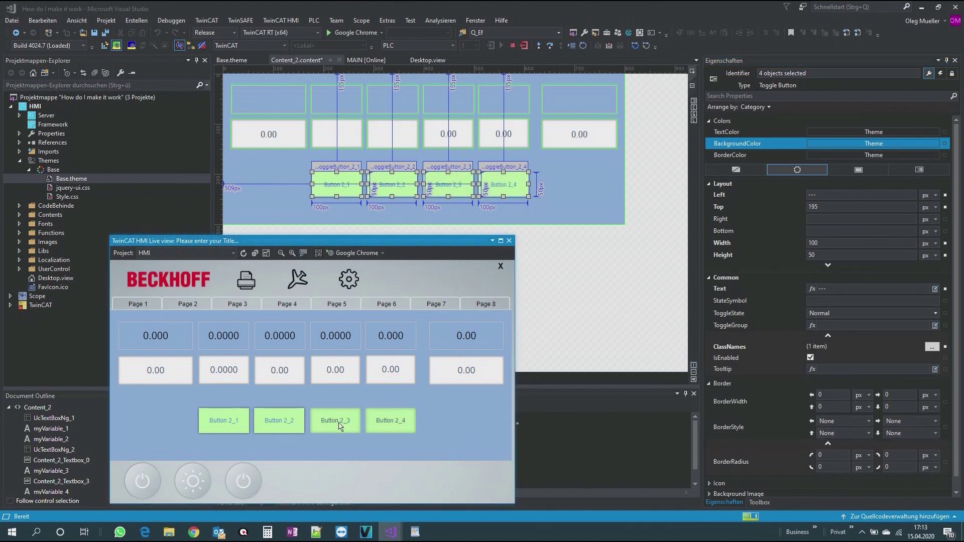
{"action": "left_click", "coordinate": [280, 423]}
{"action": "left_click", "coordinate": [226, 420]}
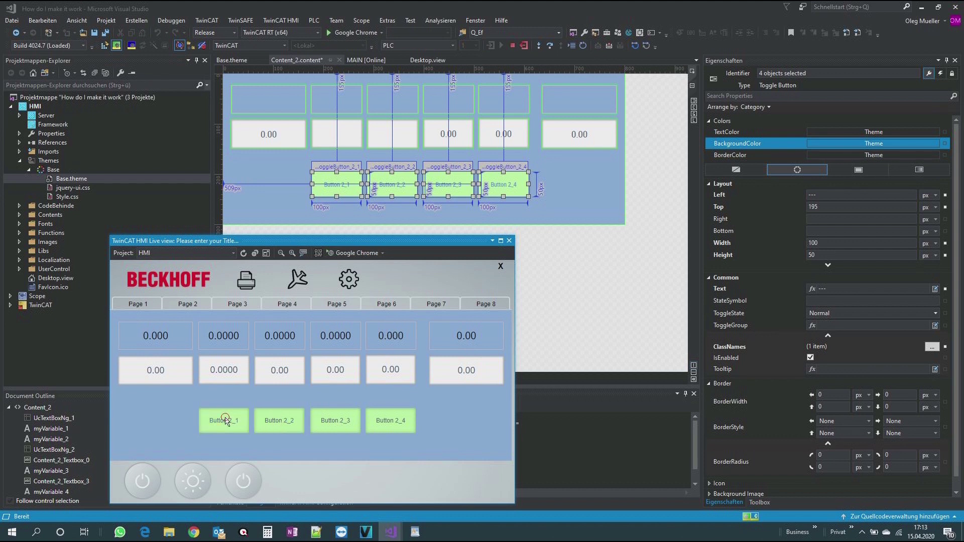
{"action": "left_click", "coordinate": [280, 425]}
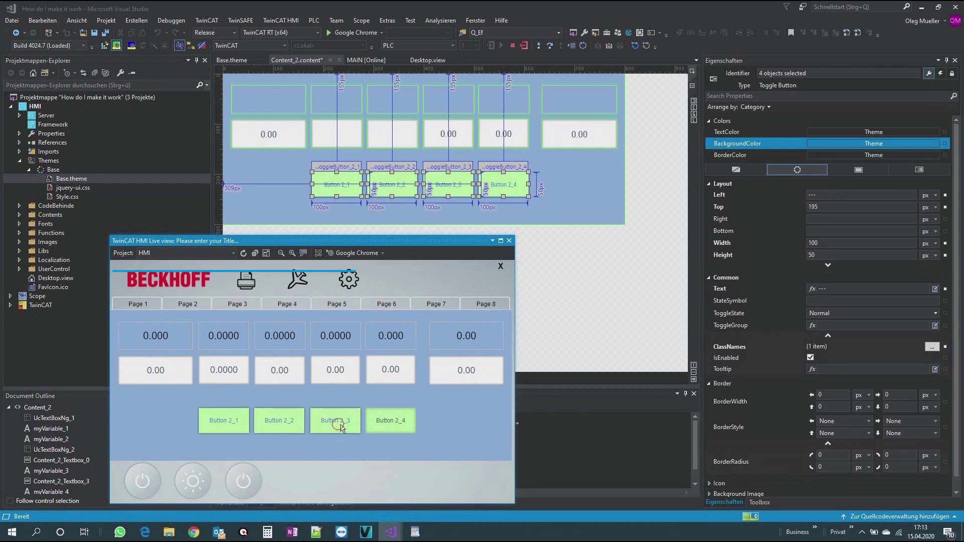
{"action": "left_click", "coordinate": [339, 426]}
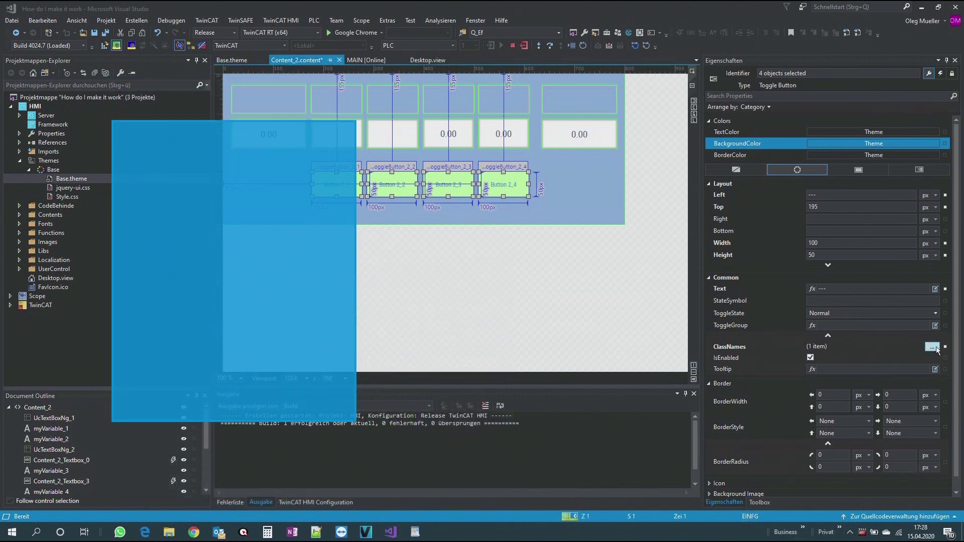
Remove the CustomButton class from the ClassNames of all four selected toggle buttons
{"action": "left_click", "coordinate": [936, 348]}
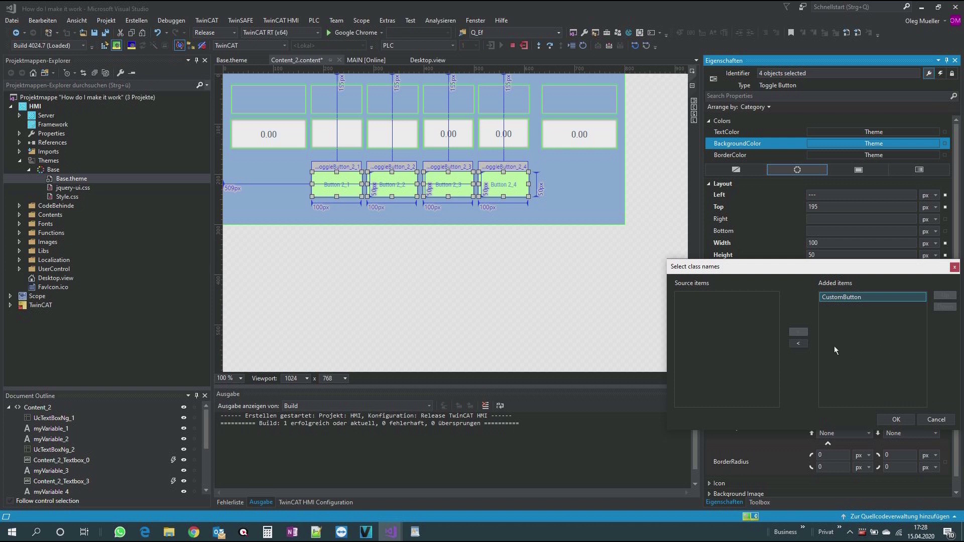
{"action": "left_click", "coordinate": [796, 346]}
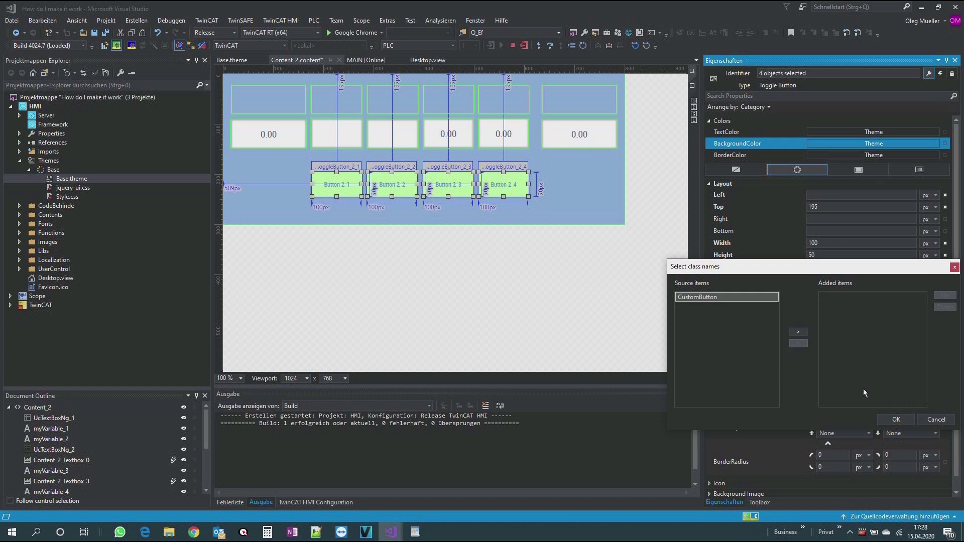
{"action": "left_click", "coordinate": [898, 422]}
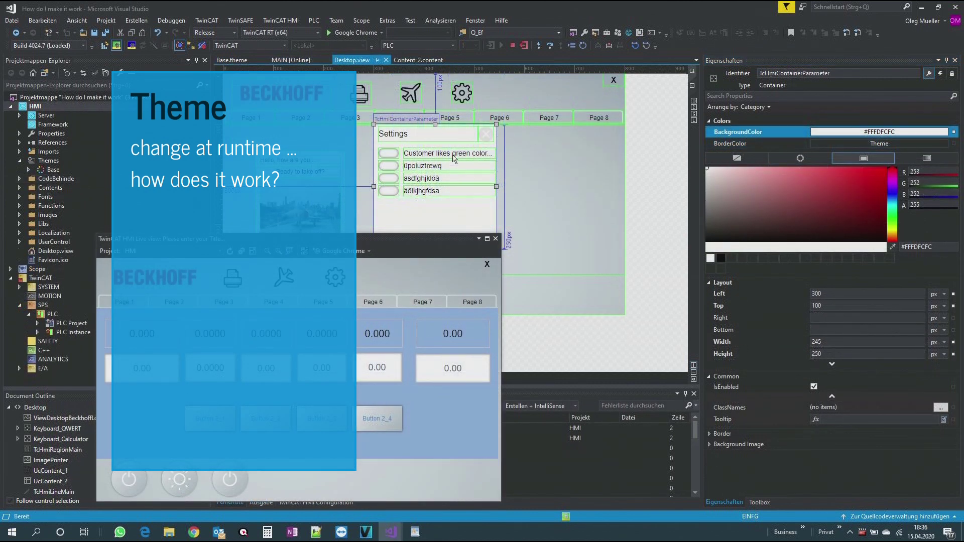
Inspect the 'Customer likes green color...' text block and the StateSymbol binding of its checkbox in the Settings container
{"action": "left_click", "coordinate": [455, 158]}
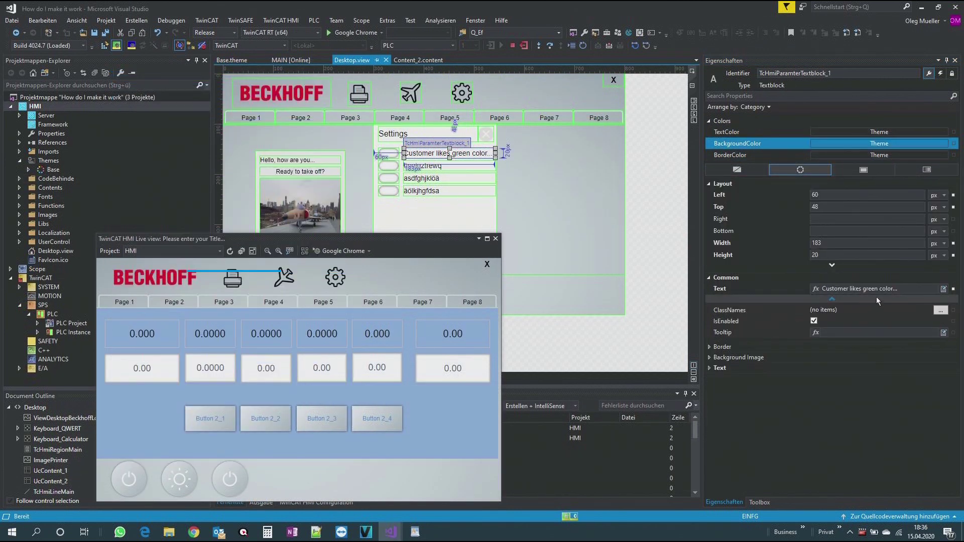
{"action": "left_click", "coordinate": [905, 290]}
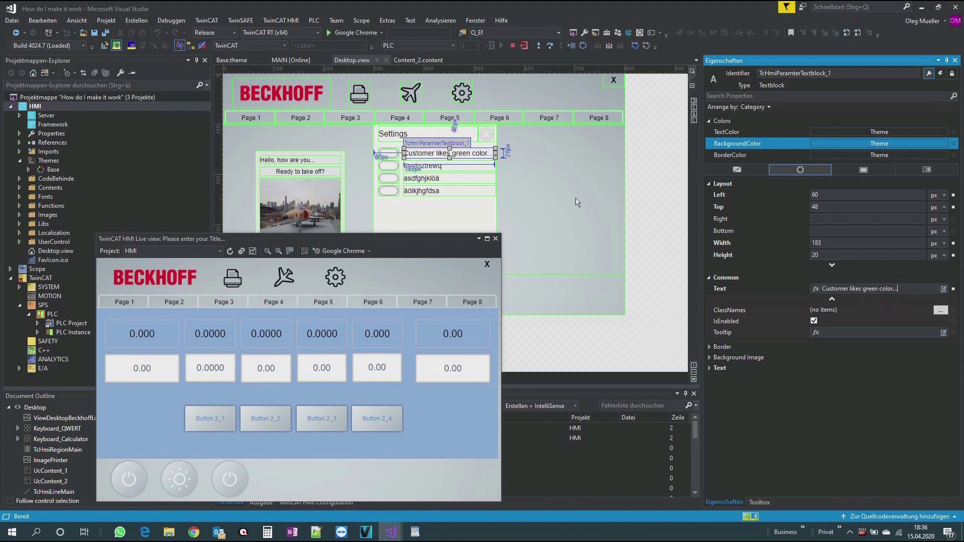
{"action": "left_click", "coordinate": [389, 155]}
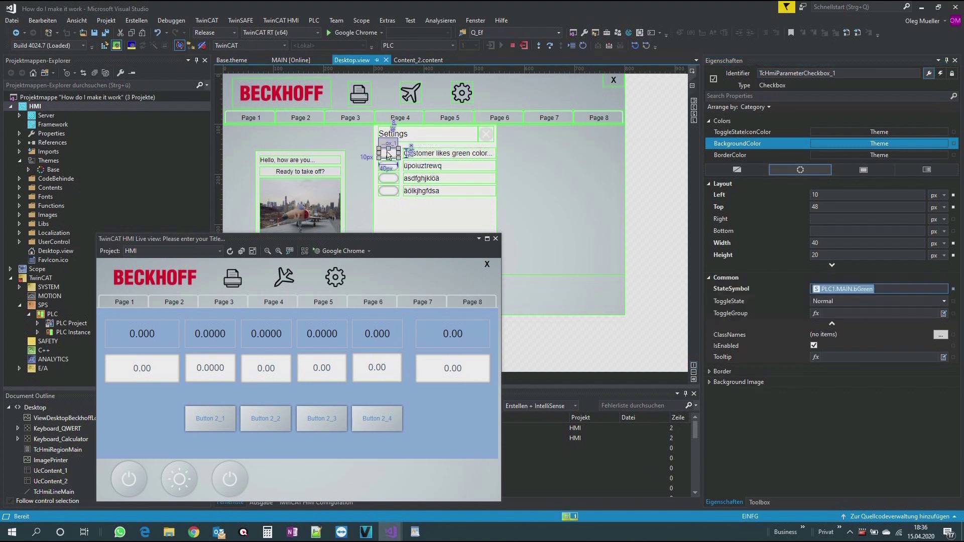
{"action": "left_click", "coordinate": [722, 291]}
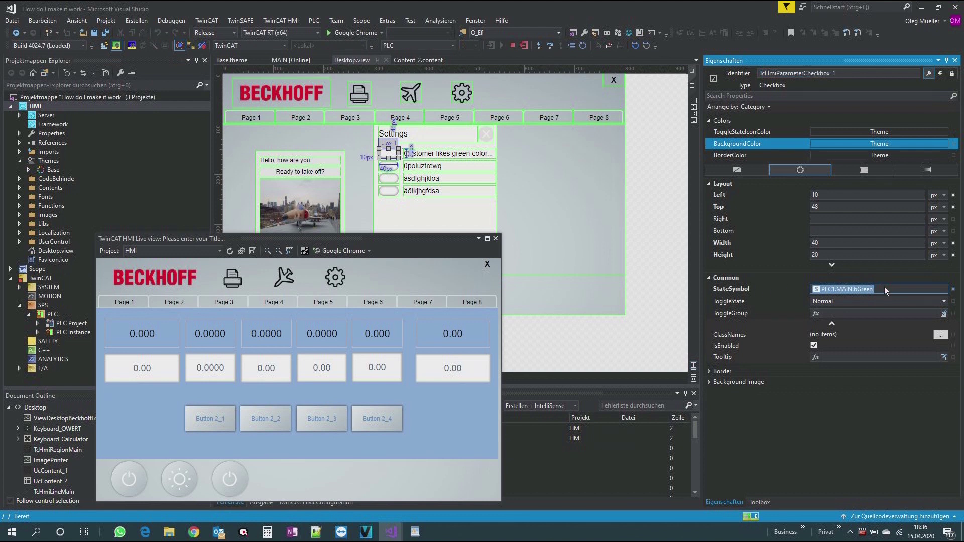
Set the Top position of the TcHmiContainerParameter Settings container to -250 px in Desktop.view
{"action": "left_click", "coordinate": [450, 223]}
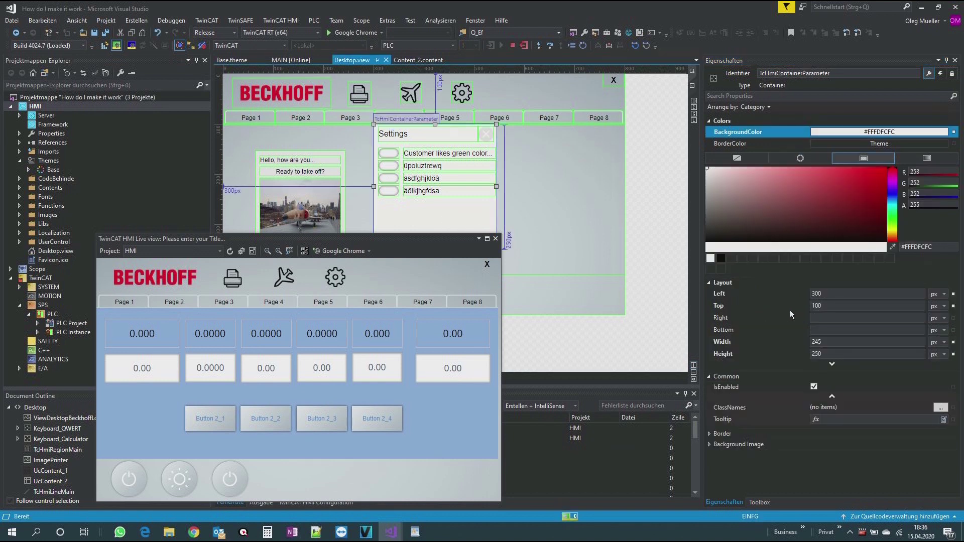
{"action": "double_click", "coordinate": [827, 310]}
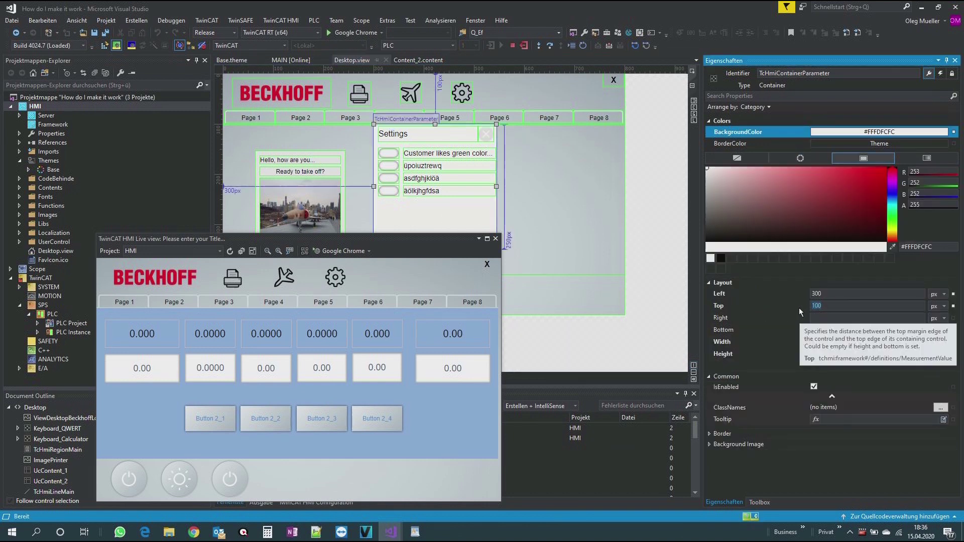
{"action": "type", "text": "-250"}
{"action": "key", "text": "Return"}
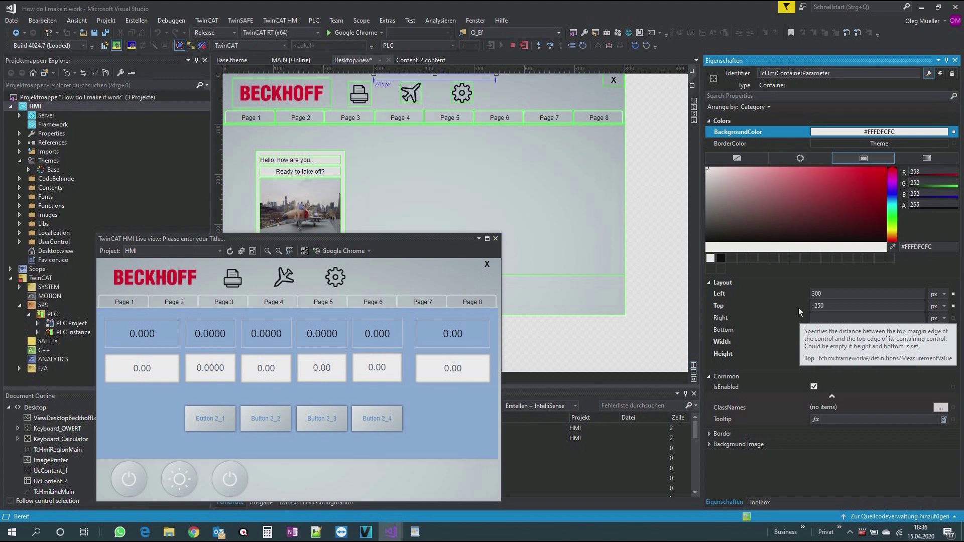
{"action": "left_click", "coordinate": [656, 234]}
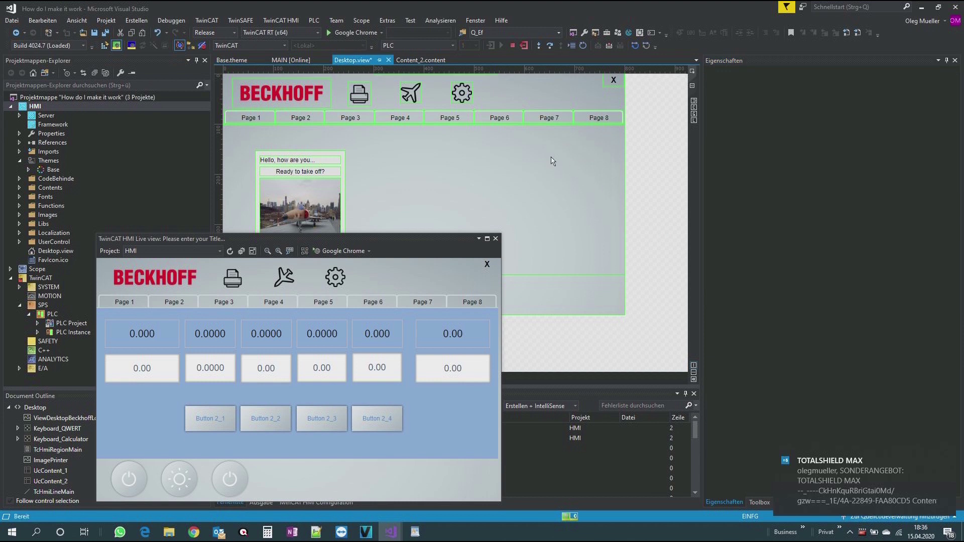
Find the custom PLC1.MAIN.bGreen event of Content_2 in Content_2.content and open its actions and conditions
{"action": "left_click", "coordinate": [418, 61]}
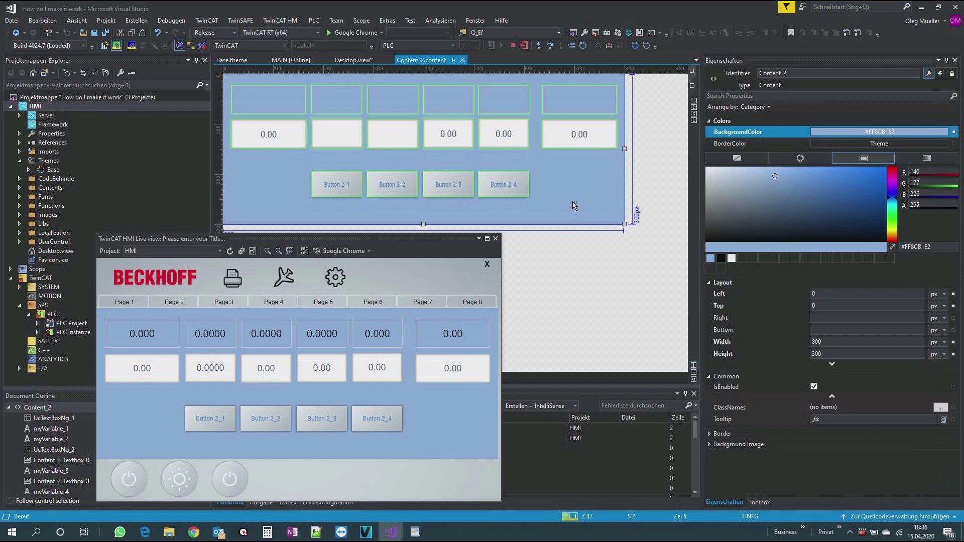
{"action": "left_click", "coordinate": [941, 73]}
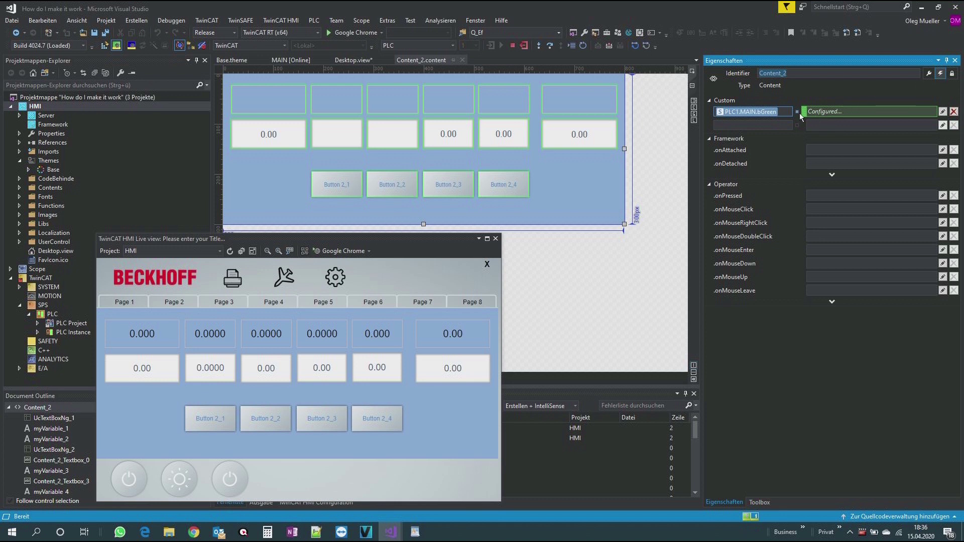
{"action": "left_click", "coordinate": [747, 102]}
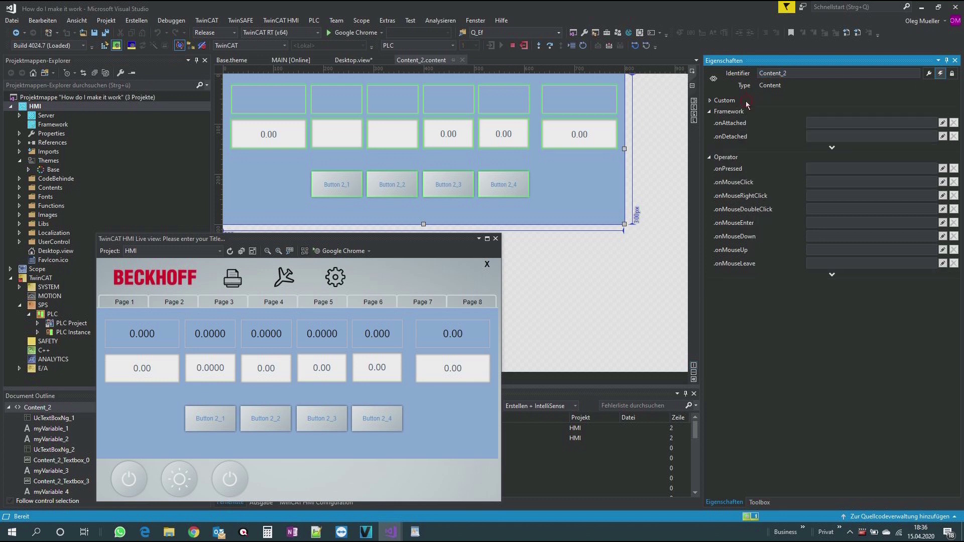
{"action": "left_click", "coordinate": [711, 102]}
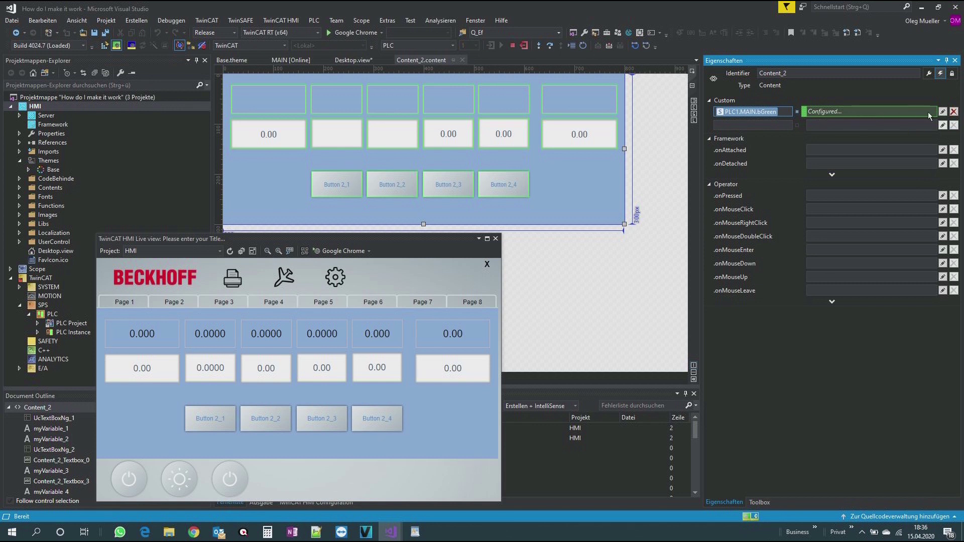
{"action": "left_click", "coordinate": [942, 112]}
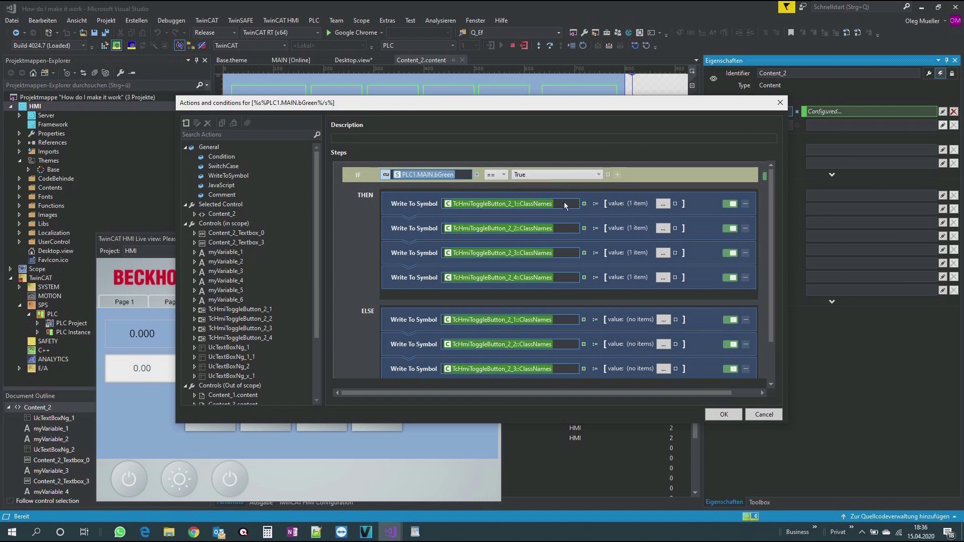
Check the class names written to TcHmiToggleButton_2_1 and TcHmiToggleButton_2_4 in the THEN branch
{"action": "left_click", "coordinate": [659, 206]}
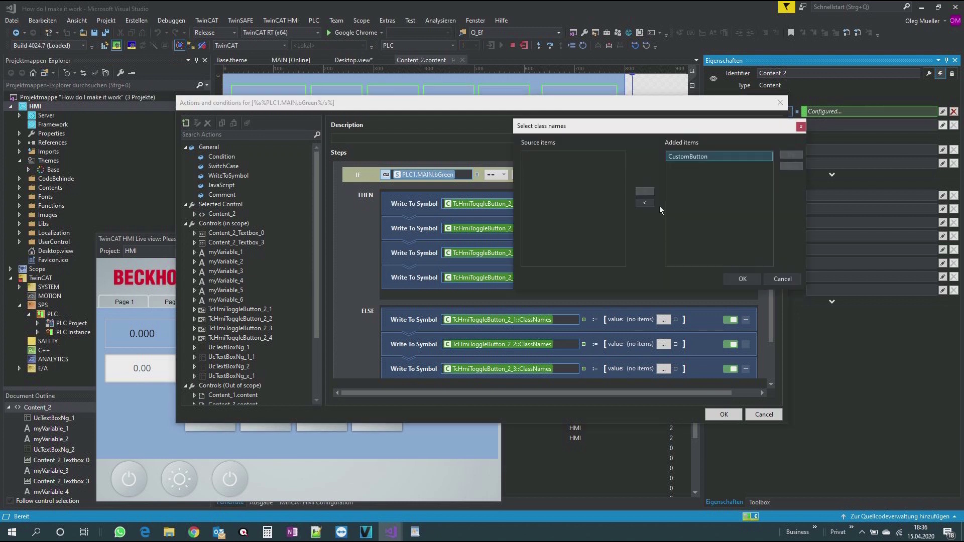
{"action": "left_click", "coordinate": [746, 280]}
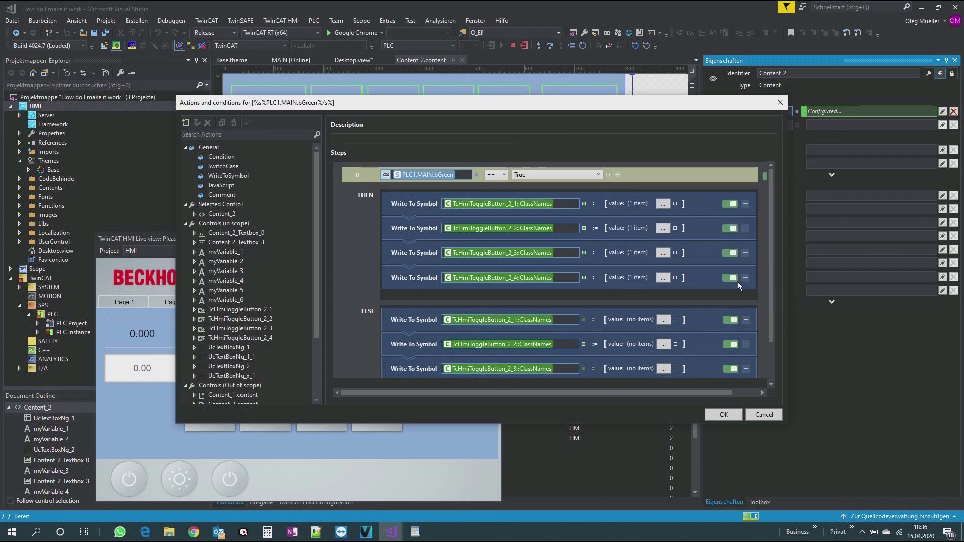
{"action": "left_click", "coordinate": [662, 278]}
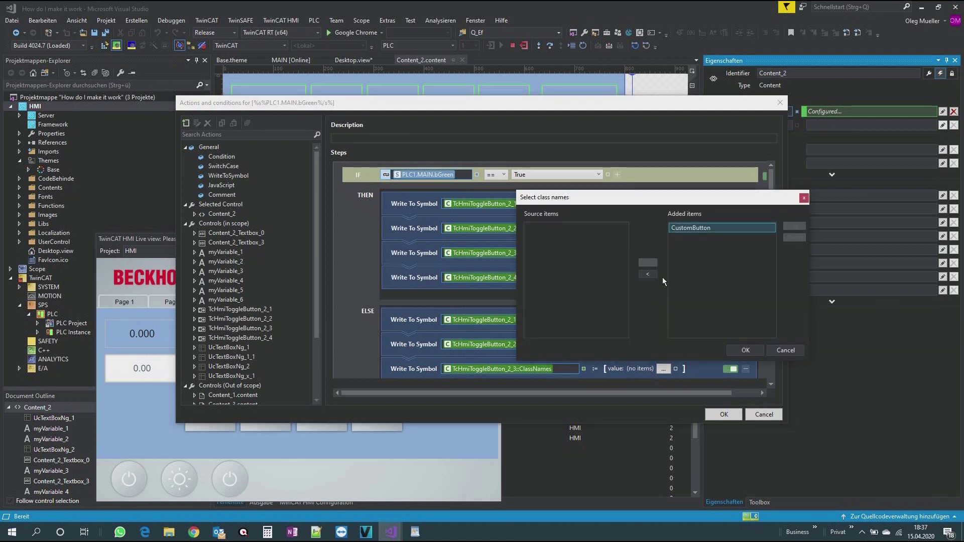
{"action": "left_click", "coordinate": [741, 349]}
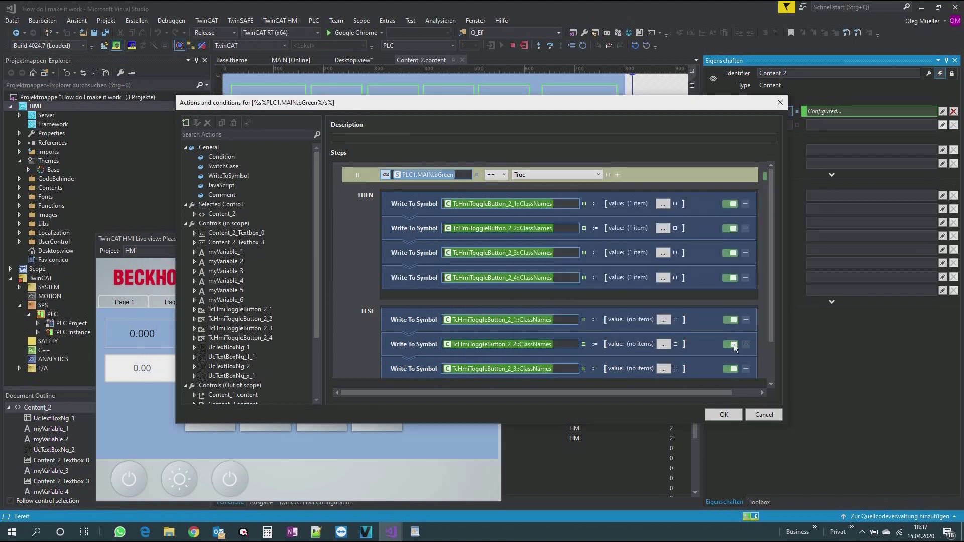
Check the class names written to TcHmiToggleButton_2_1 and TcHmiToggleButton_2_4 in the ELSE branch, and close the actions and conditions editor
{"action": "left_click", "coordinate": [665, 321]}
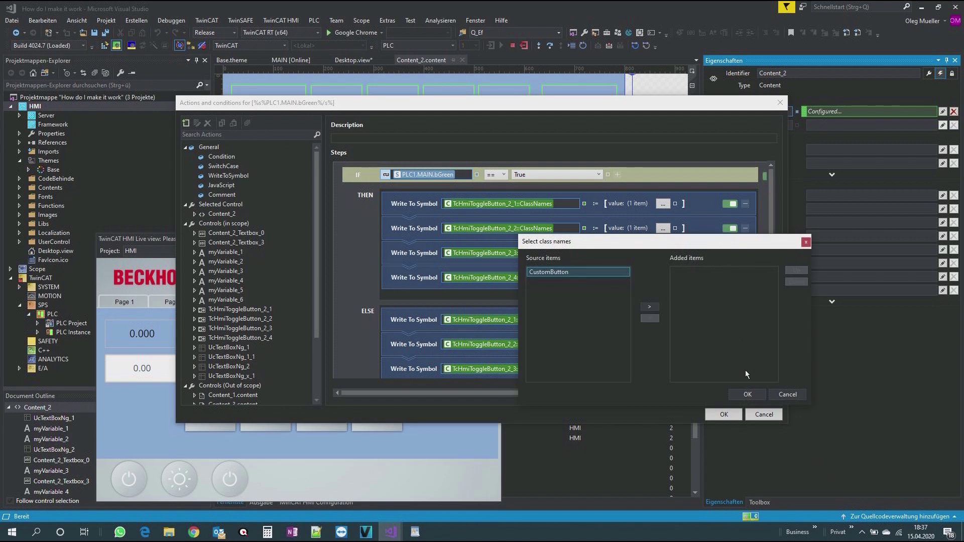
{"action": "left_click", "coordinate": [745, 396]}
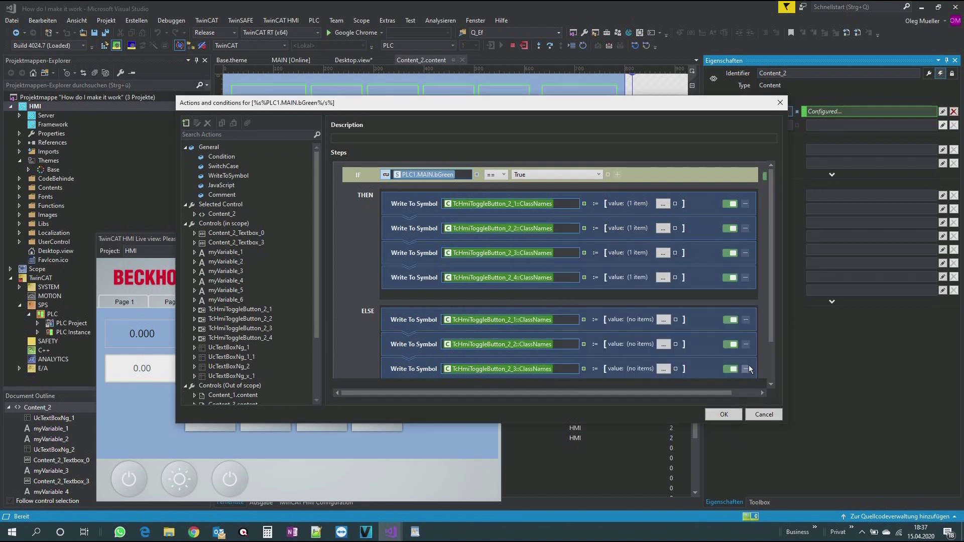
{"action": "scroll", "coordinate": [770, 341], "scroll_direction": "down", "scroll_amount": 1}
{"action": "left_click_drag", "start_coordinate": [771, 344], "coordinate": [770, 375]}
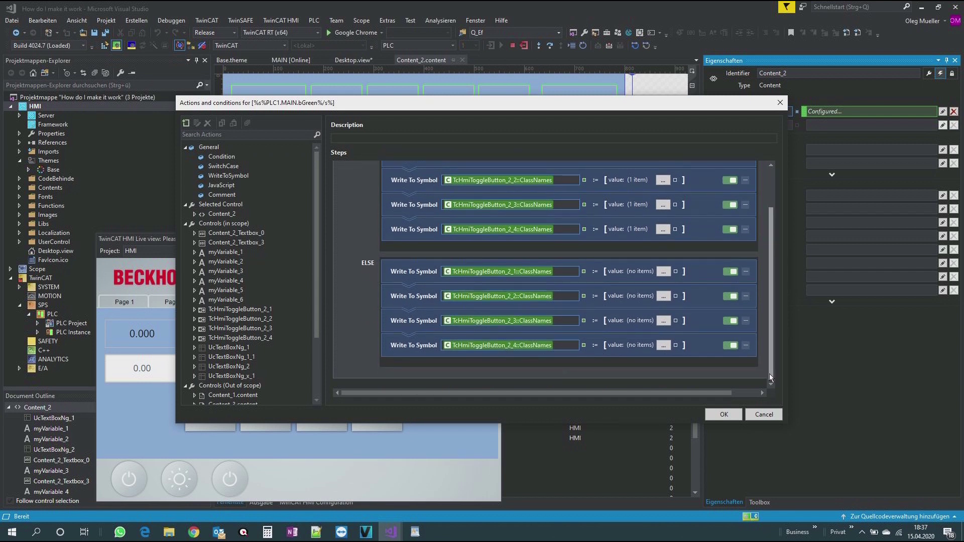
{"action": "left_click", "coordinate": [663, 346]}
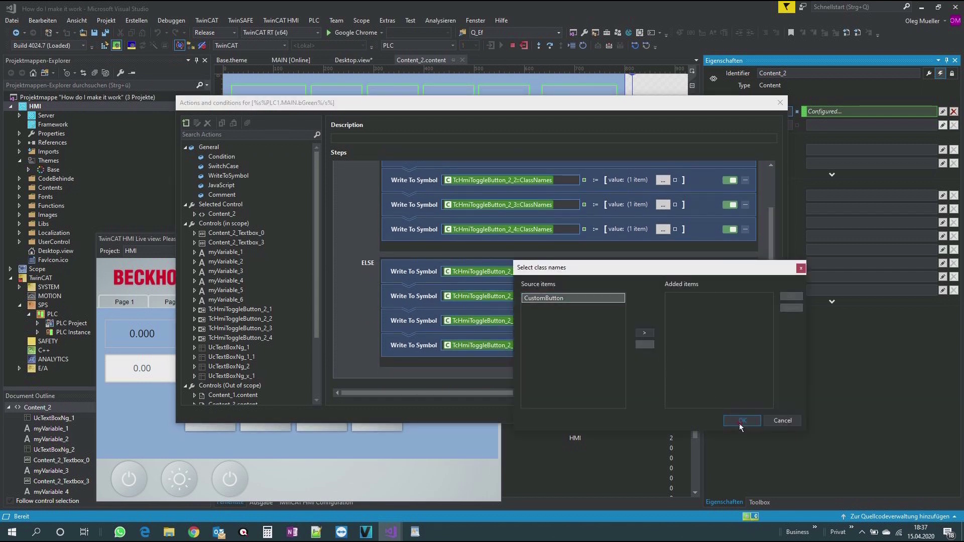
{"action": "left_click", "coordinate": [739, 423]}
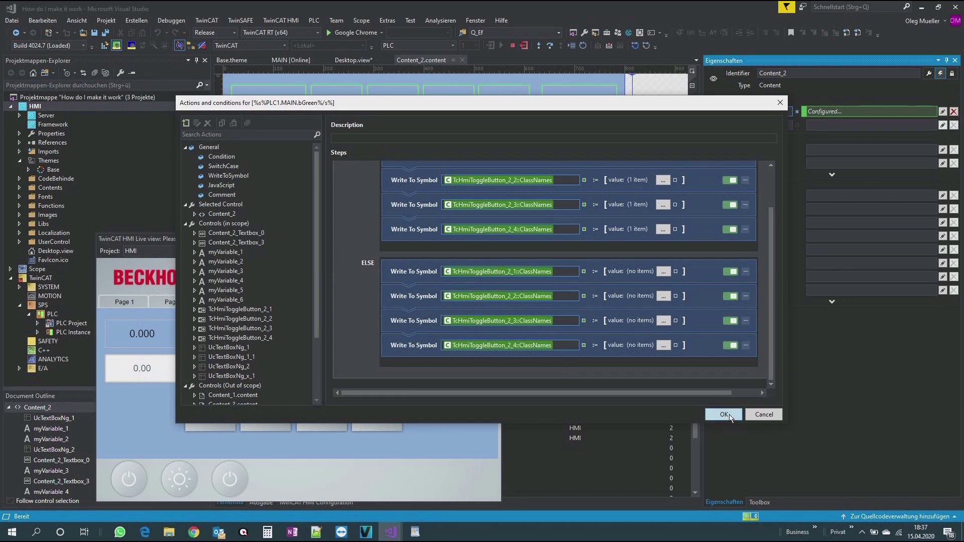
{"action": "left_click", "coordinate": [729, 415]}
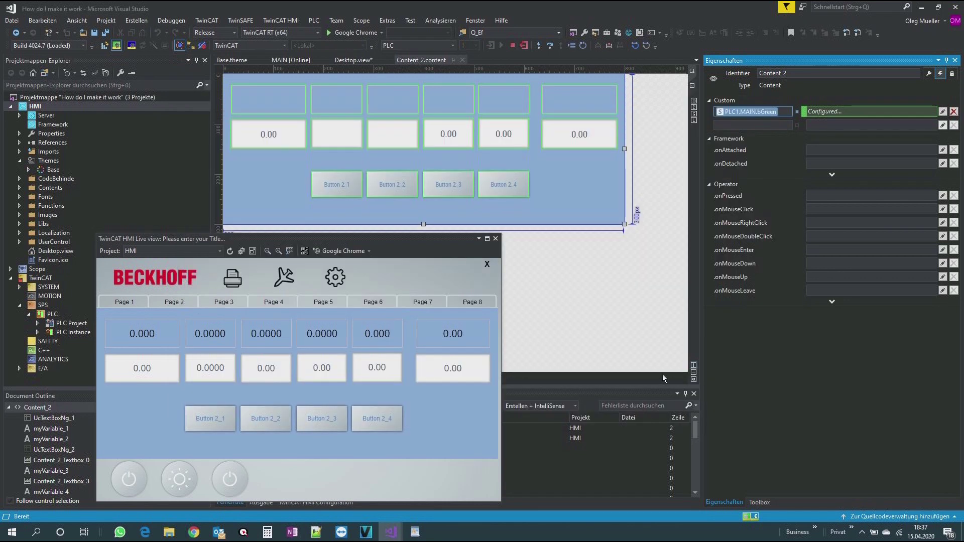
Save all project files, switch the live view to Page 1 and return to Page 2
{"action": "left_click", "coordinate": [105, 33]}
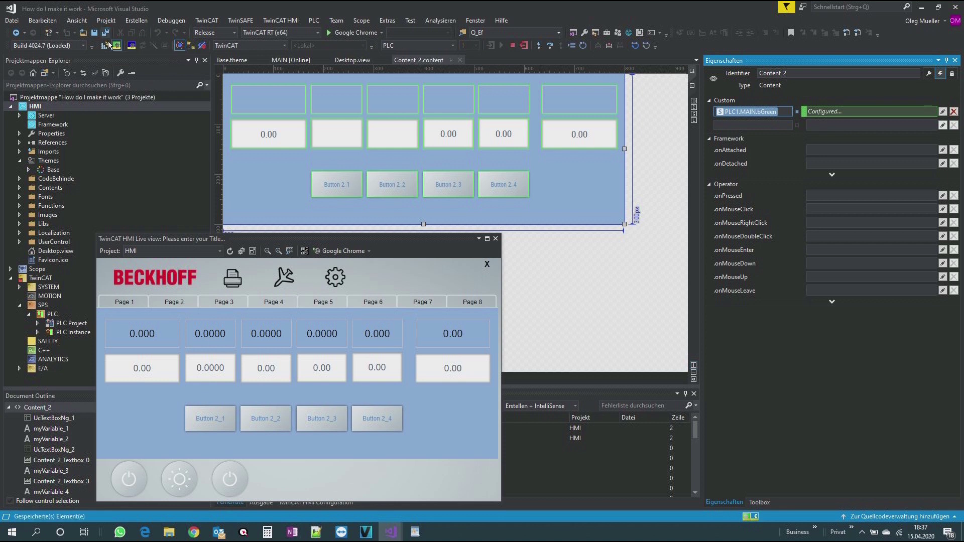
{"action": "left_click", "coordinate": [134, 304]}
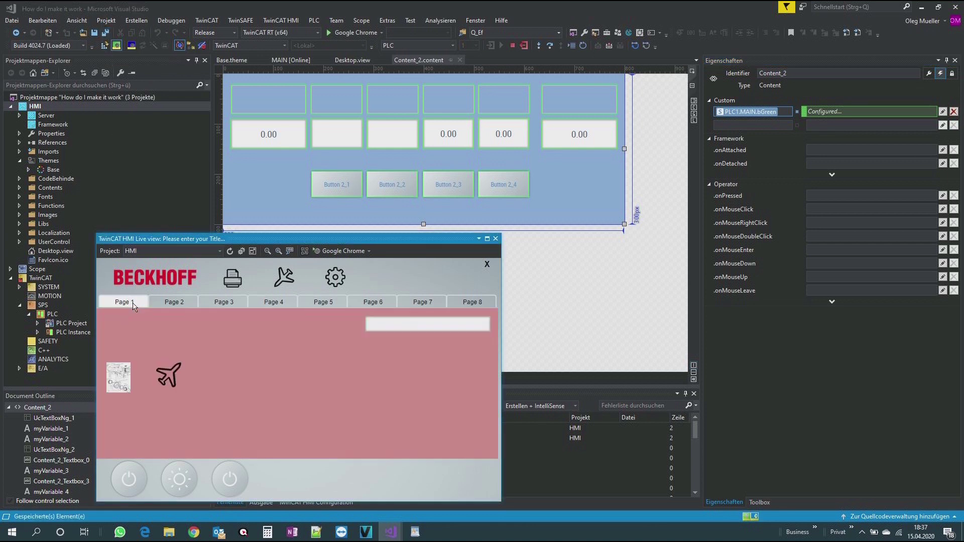
{"action": "left_click", "coordinate": [171, 304]}
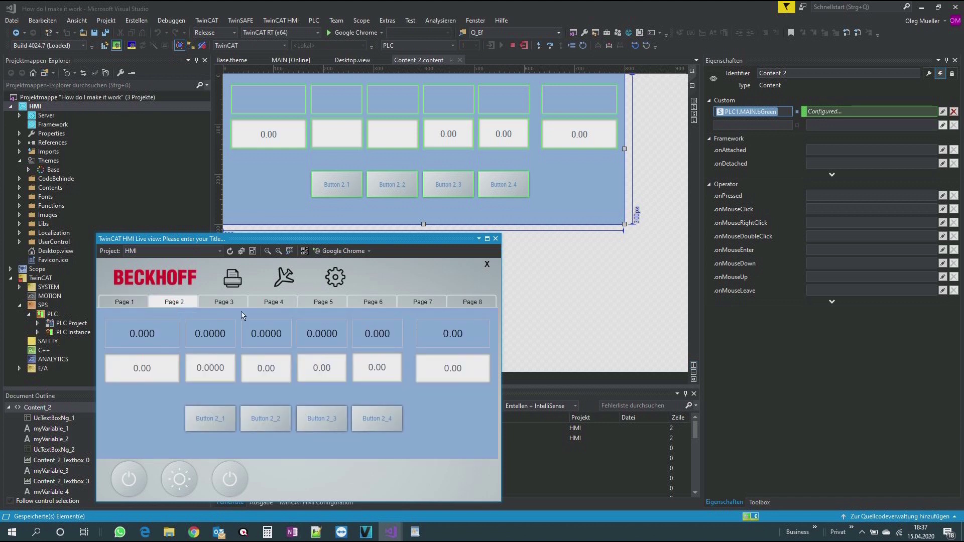
Enable 'Customer likes green color...' in the Settings container of the live view and close the container
{"action": "left_click", "coordinate": [339, 279]}
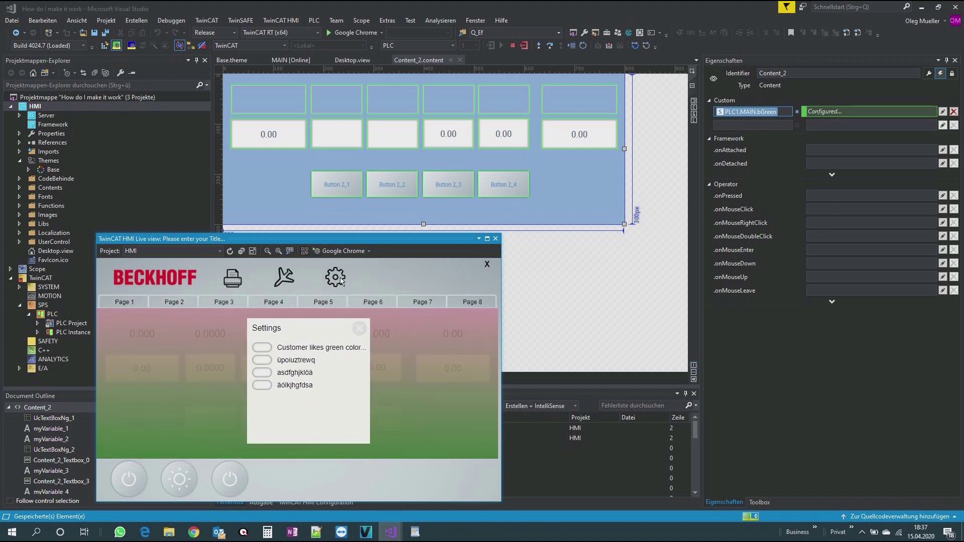
{"action": "left_click", "coordinate": [268, 348]}
{"action": "left_click", "coordinate": [360, 329]}
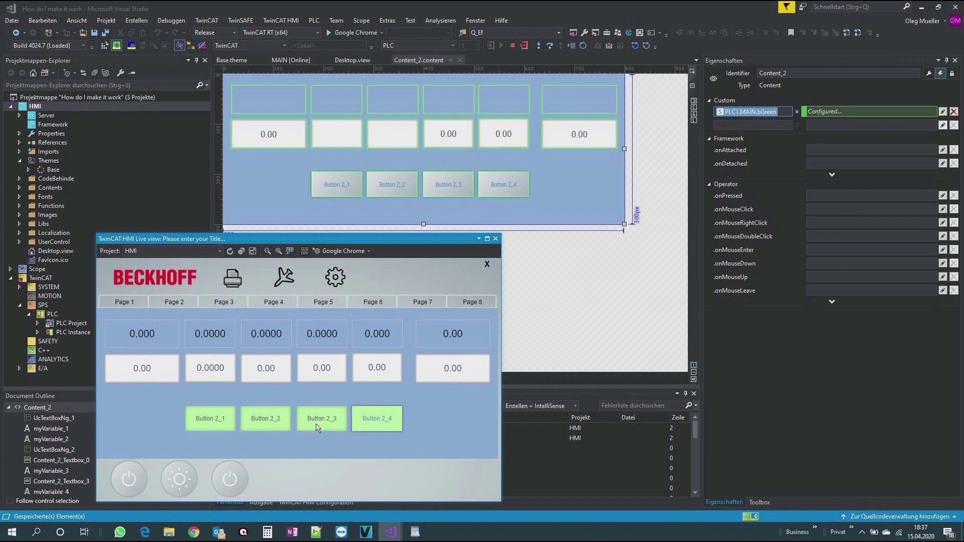
Test switching 'Customer likes green color...' off and on again from the live view's Settings container, and close it
{"action": "left_click", "coordinate": [336, 277]}
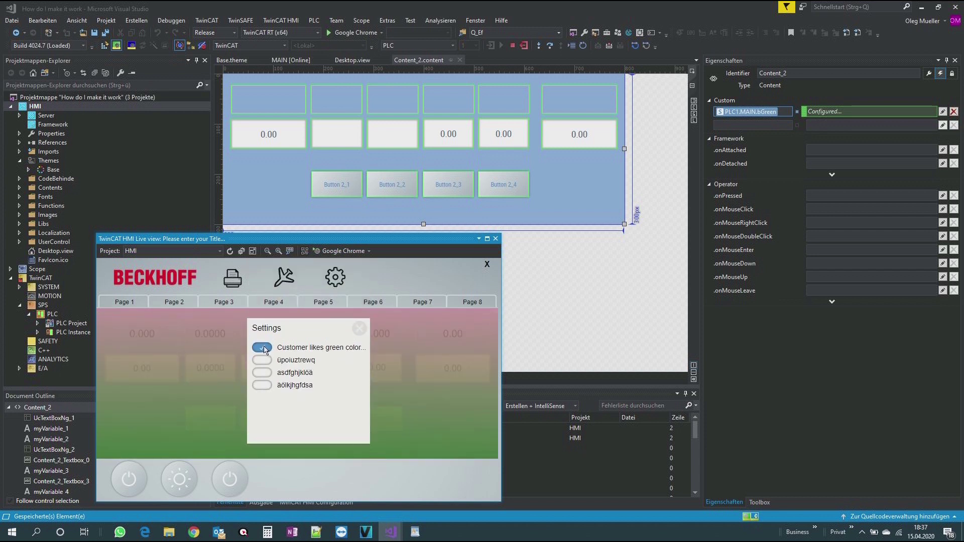
{"action": "left_click", "coordinate": [263, 348]}
{"action": "left_click", "coordinate": [339, 280]}
{"action": "left_click", "coordinate": [265, 348]}
{"action": "left_click", "coordinate": [361, 334]}
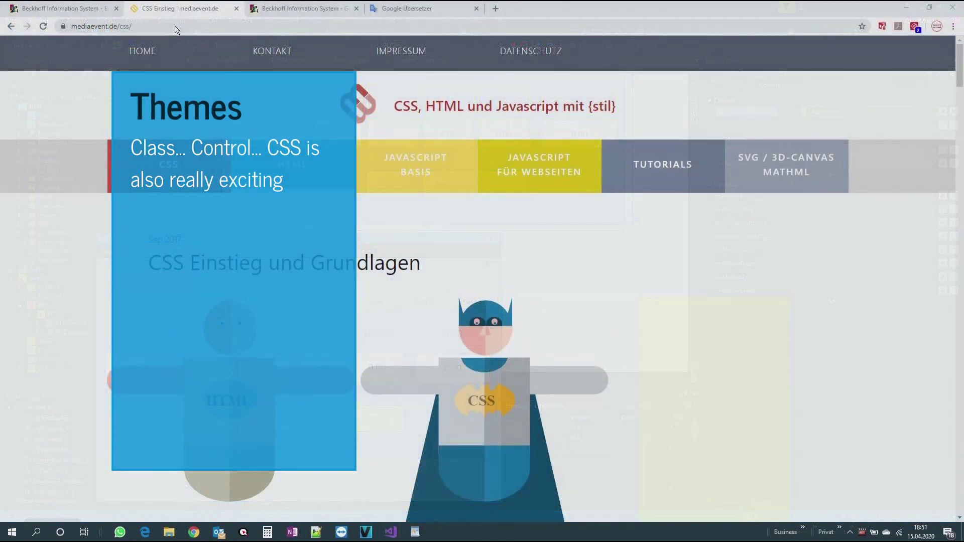
Switch to the browser and skim the CSS basics page at mediaevent.de/css/ down to the section on how CSS rules are built
{"action": "left_click", "coordinate": [176, 28]}
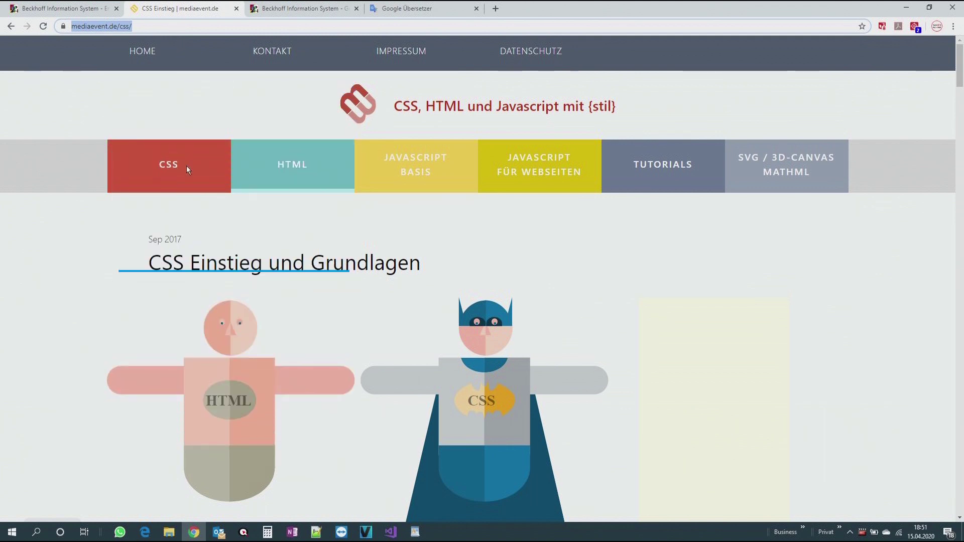
{"action": "left_click", "coordinate": [187, 169]}
{"action": "scroll", "coordinate": [186, 168], "scroll_direction": "down", "scroll_amount": 3}
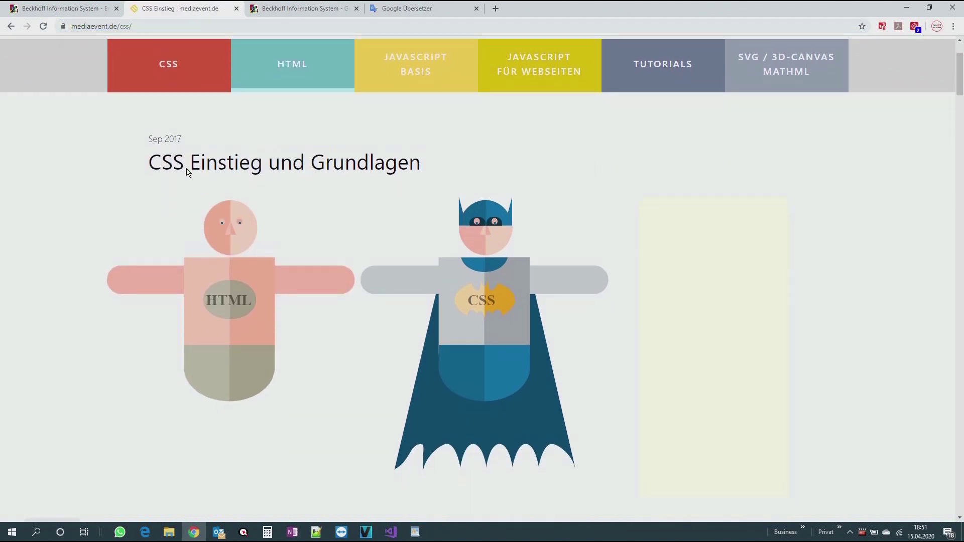
{"action": "scroll", "coordinate": [187, 171], "scroll_direction": "down", "scroll_amount": 7}
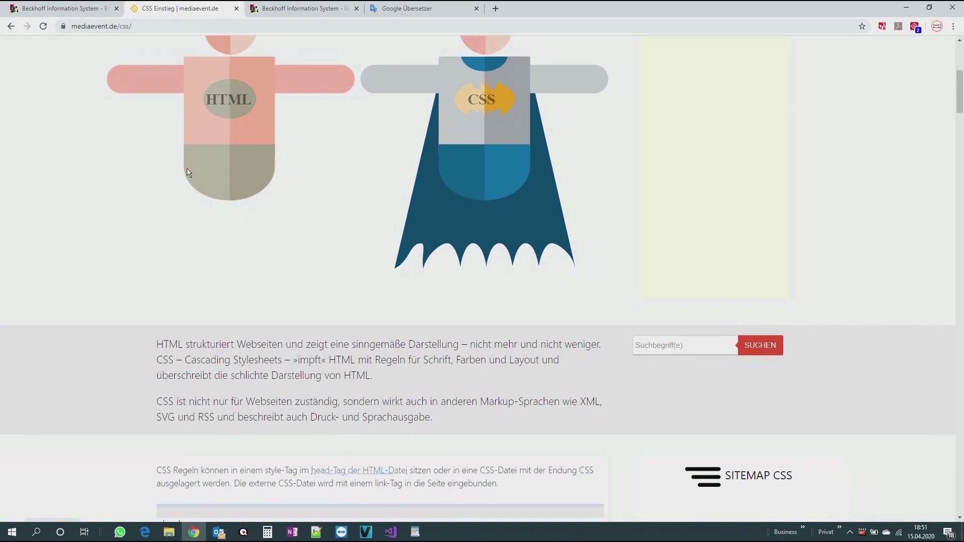
{"action": "scroll", "coordinate": [187, 172], "scroll_direction": "down", "scroll_amount": 5}
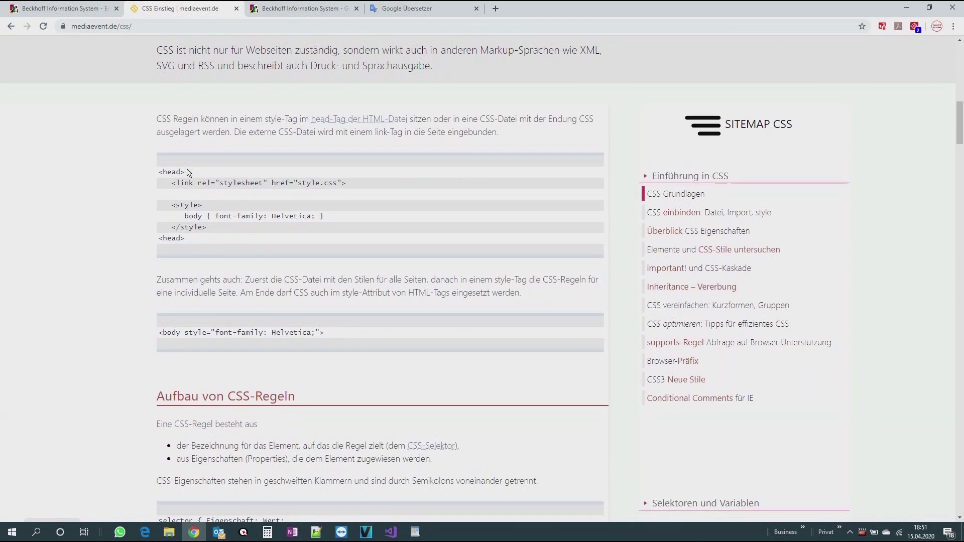
{"action": "scroll", "coordinate": [187, 172], "scroll_direction": "down", "scroll_amount": 6}
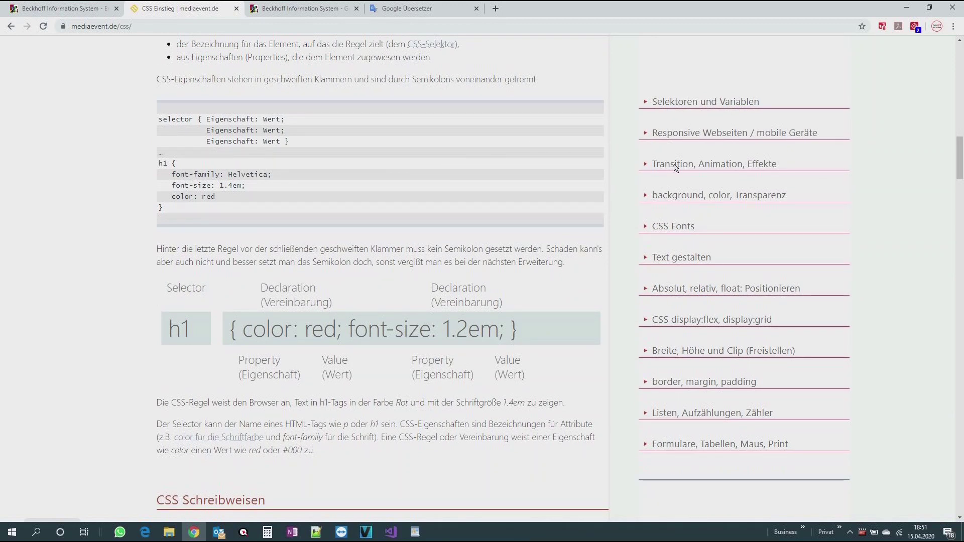
Expand the 'Transition, Animation, Effekte' topic in the CSS sitemap and open 'Kleine Beispiele für transition'
{"action": "mouse_move", "coordinate": [676, 166]}
{"action": "scroll", "coordinate": [857, 157], "scroll_direction": "up", "scroll_amount": 6}
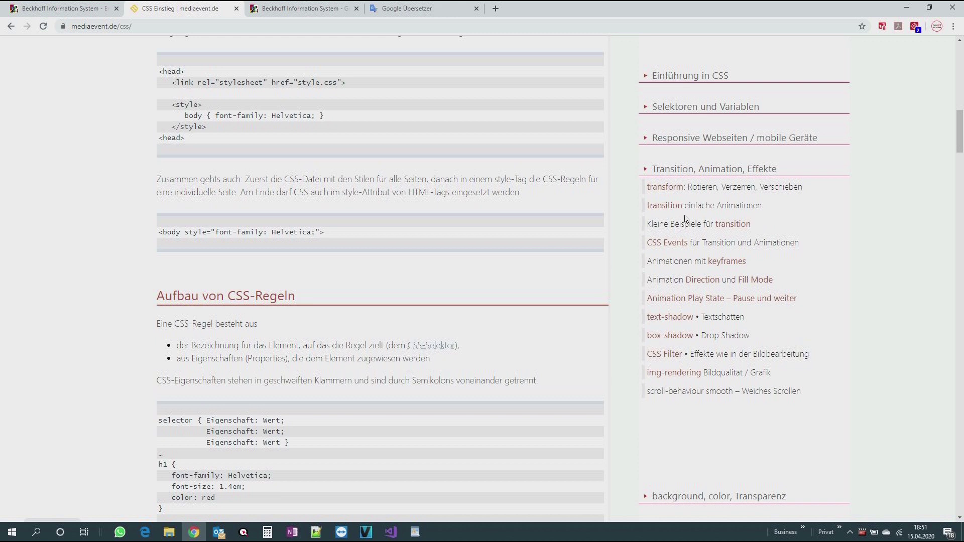
{"action": "left_click", "coordinate": [729, 226]}
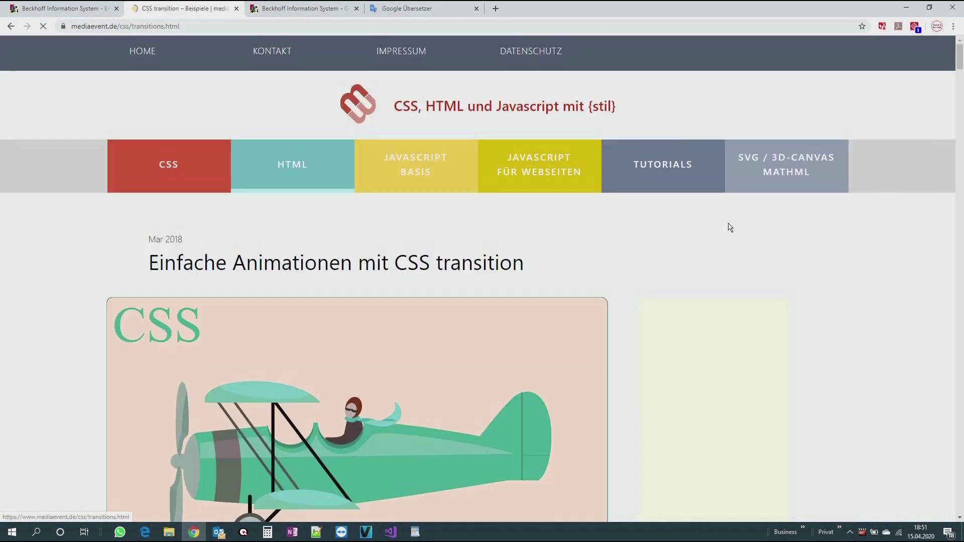
Skim the transition examples down to 'img flip mit Bildwechsel: Vorderseite, Rückseite' and try the flip effect on the bear image
{"action": "scroll", "coordinate": [652, 234], "scroll_direction": "down", "scroll_amount": 4}
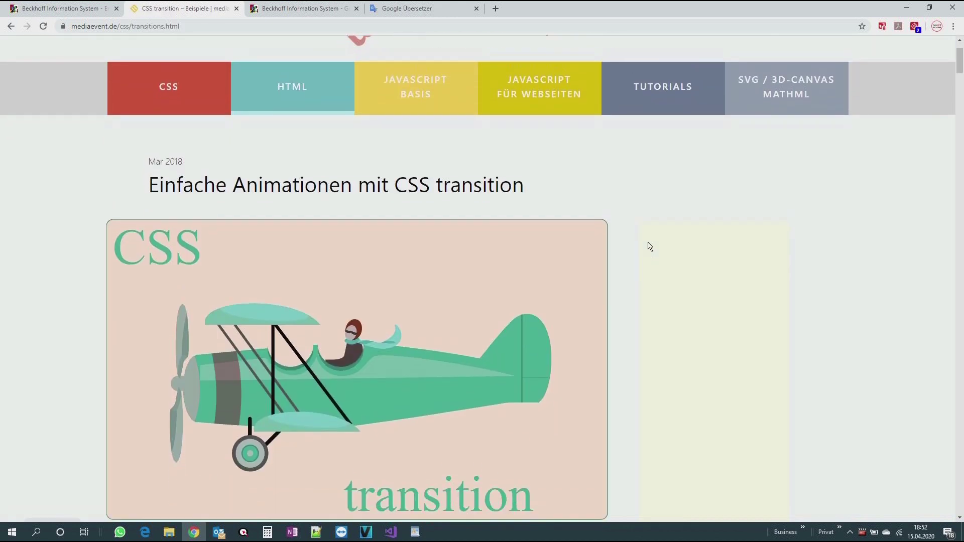
{"action": "scroll", "coordinate": [649, 246], "scroll_direction": "down", "scroll_amount": 4}
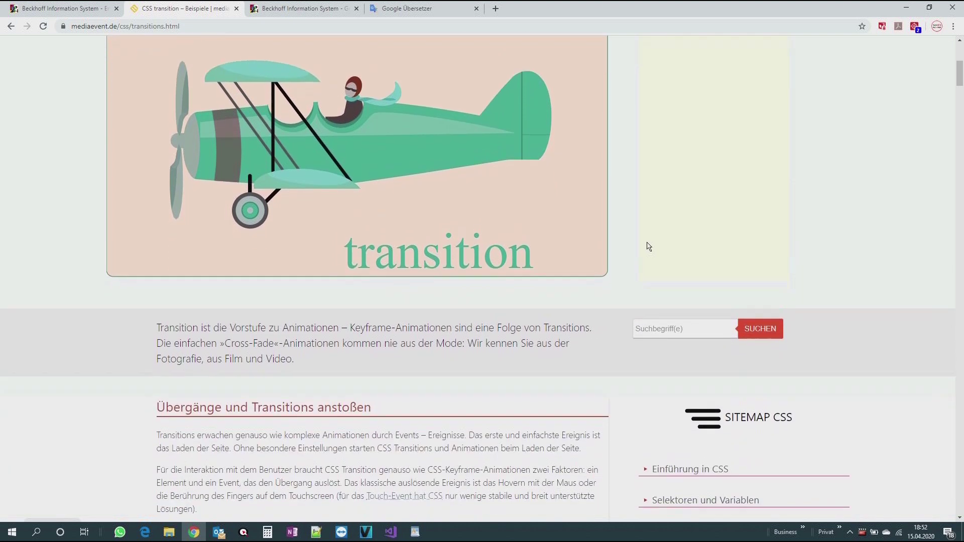
{"action": "scroll", "coordinate": [647, 245], "scroll_direction": "down", "scroll_amount": 6}
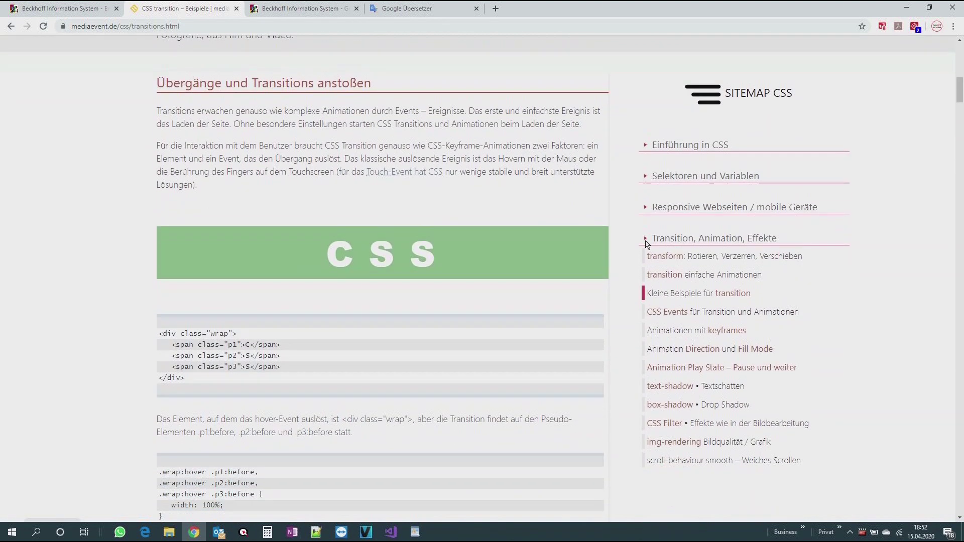
{"action": "scroll", "coordinate": [647, 244], "scroll_direction": "down", "scroll_amount": 8}
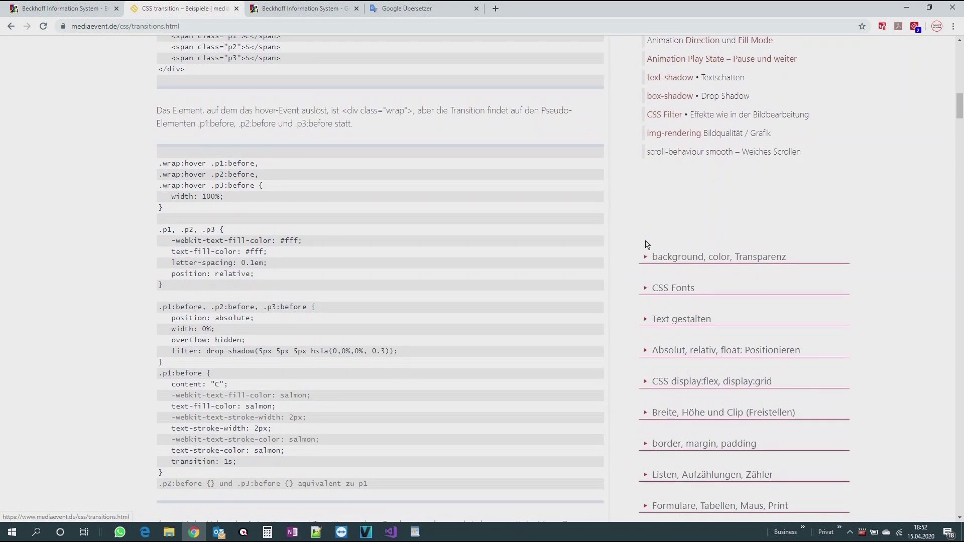
{"action": "scroll", "coordinate": [648, 246], "scroll_direction": "down", "scroll_amount": 2}
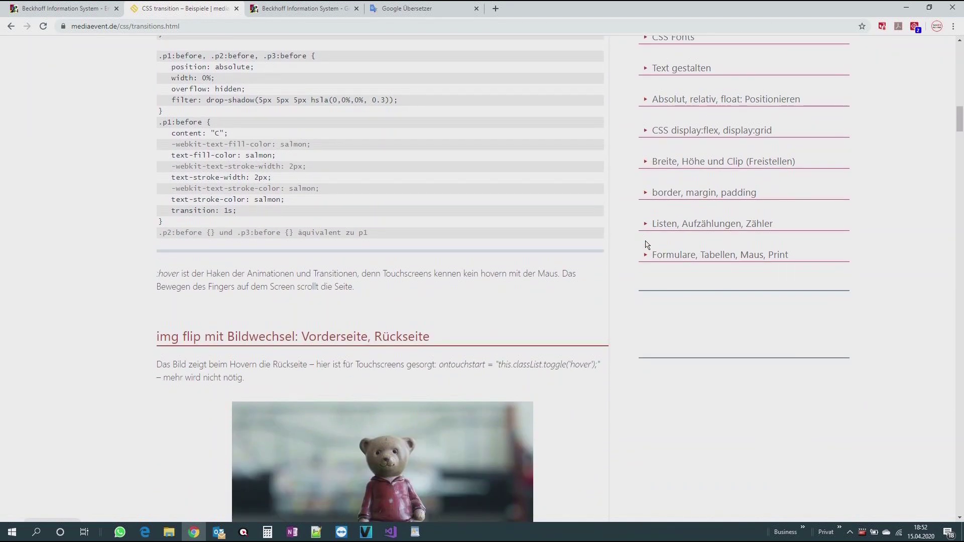
{"action": "scroll", "coordinate": [648, 245], "scroll_direction": "down", "scroll_amount": 5}
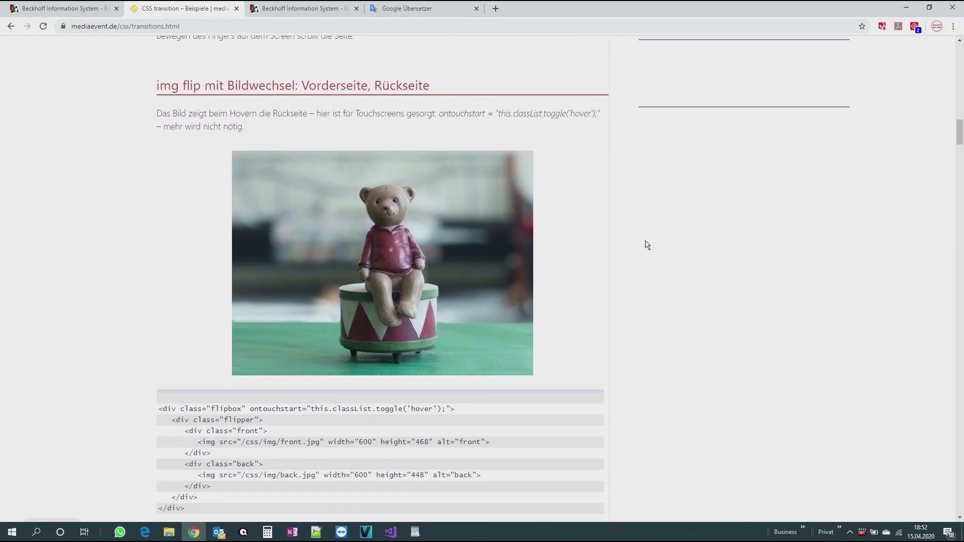
{"action": "mouse_move", "coordinate": [431, 243]}
{"action": "mouse_move", "coordinate": [396, 248]}
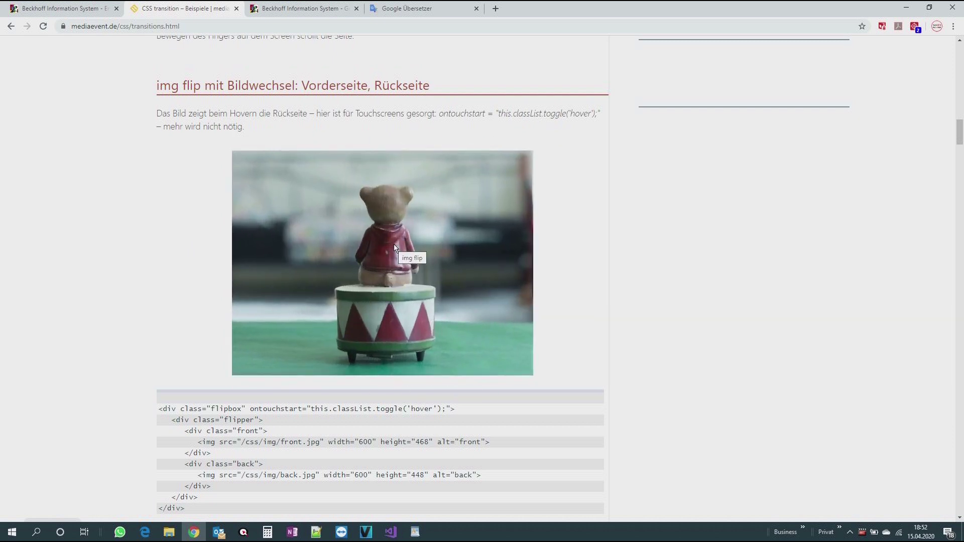